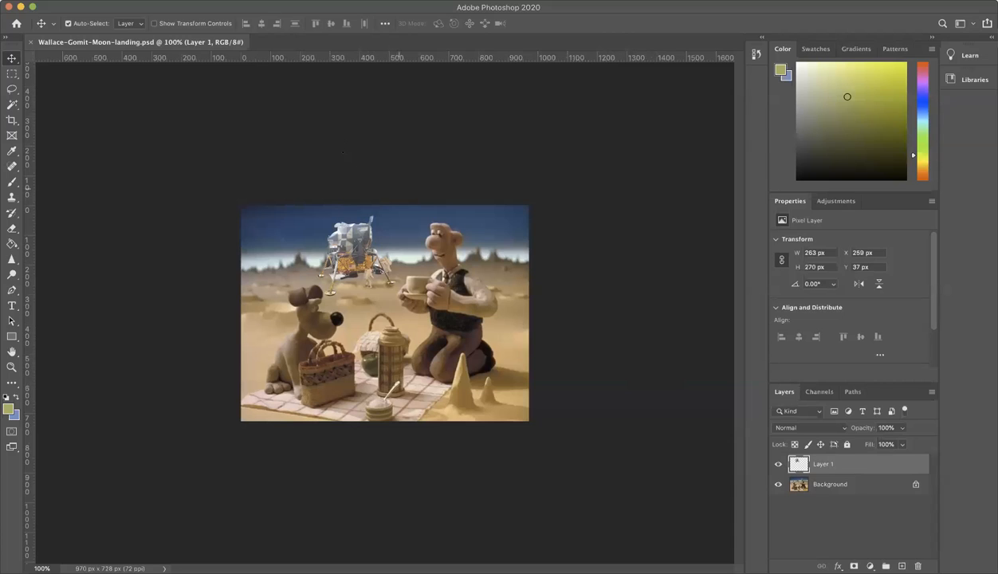
# Save a layered copy of Wallace-Gomit-Moon-landing in Photoshop PDF format in the Photoshop Practice folder
pyautogui.click(91, 0)
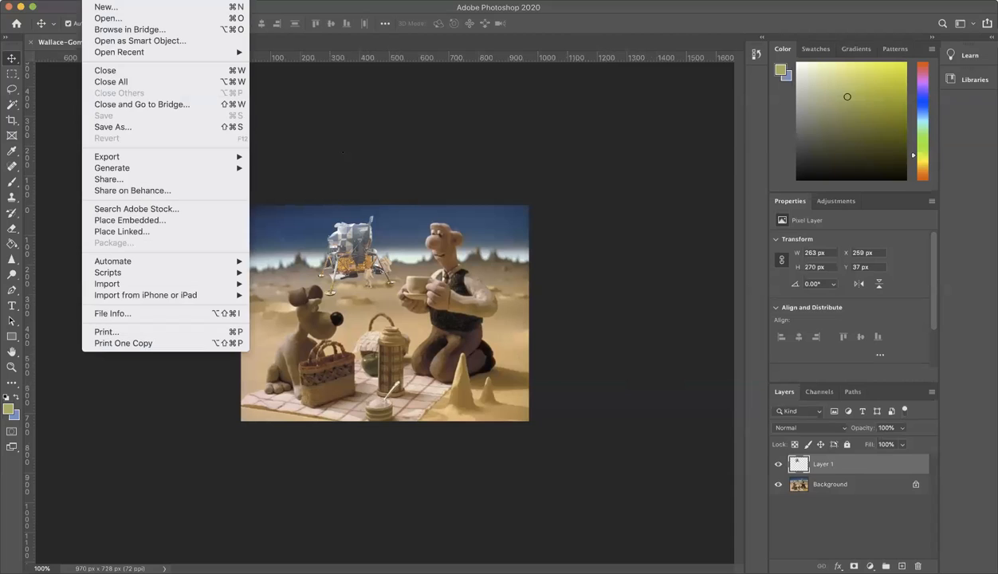
pyautogui.click(95, 1)
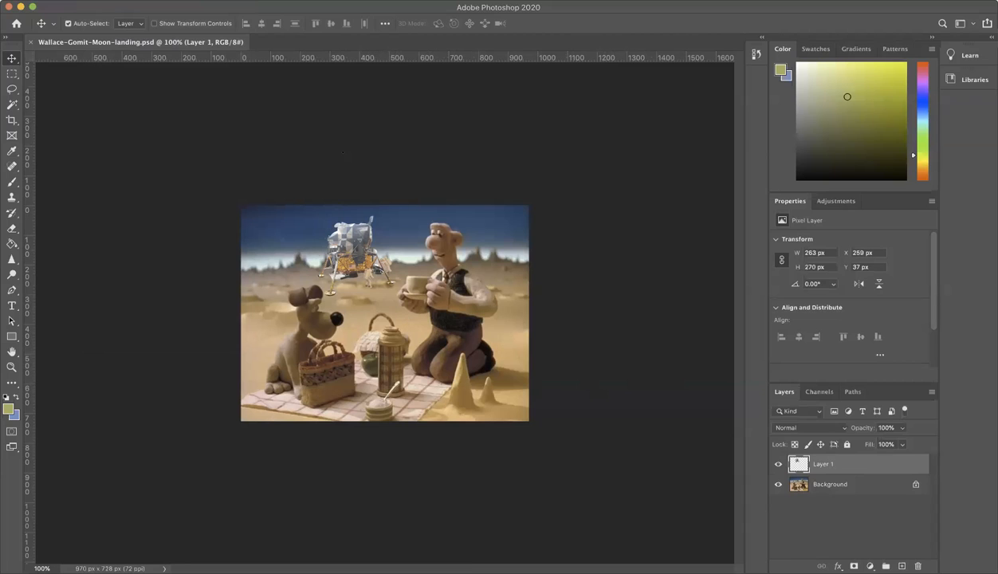
pyautogui.click(116, 1)
pyautogui.moveTo(92, 1)
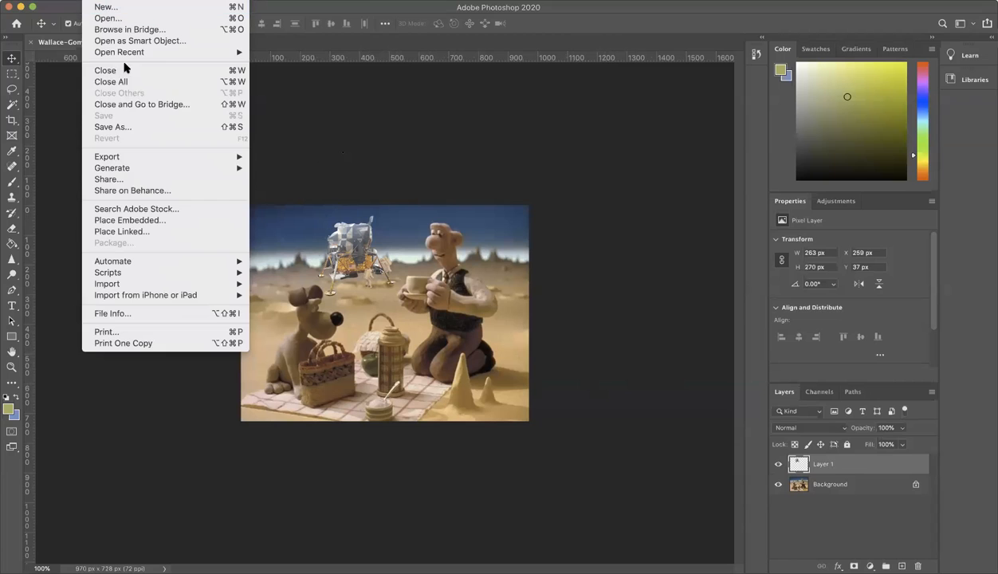
pyautogui.click(147, 127)
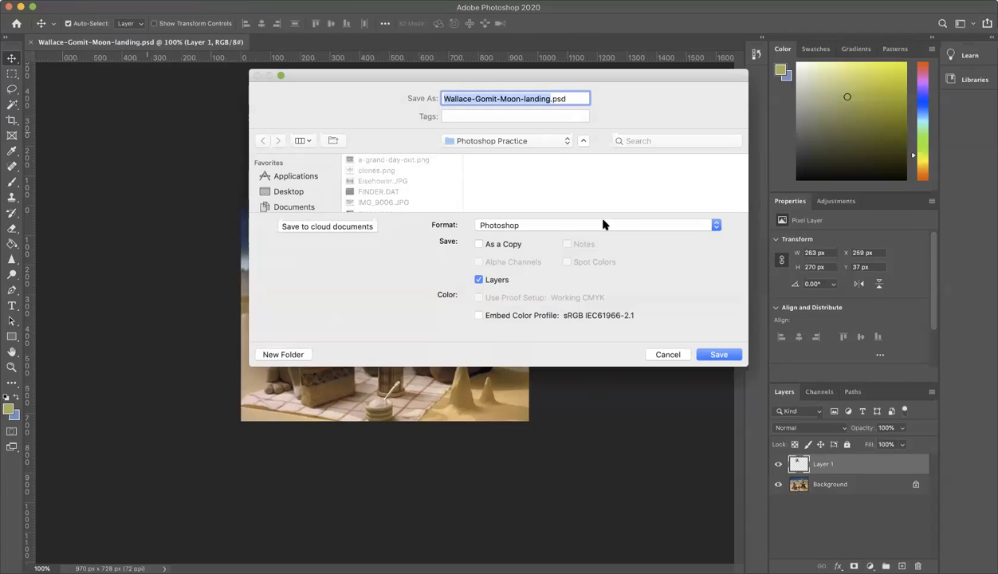
pyautogui.click(522, 224)
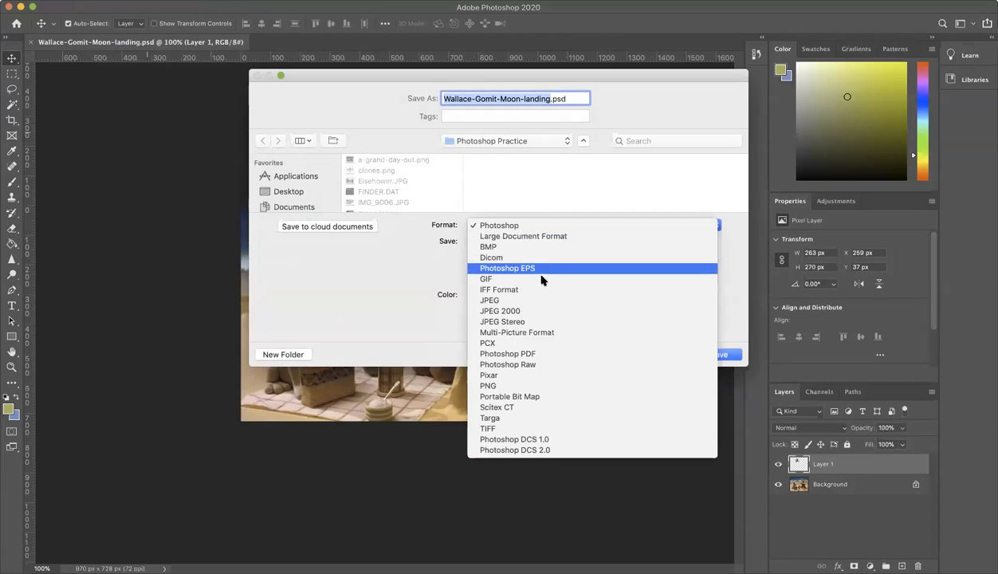
pyautogui.click(545, 361)
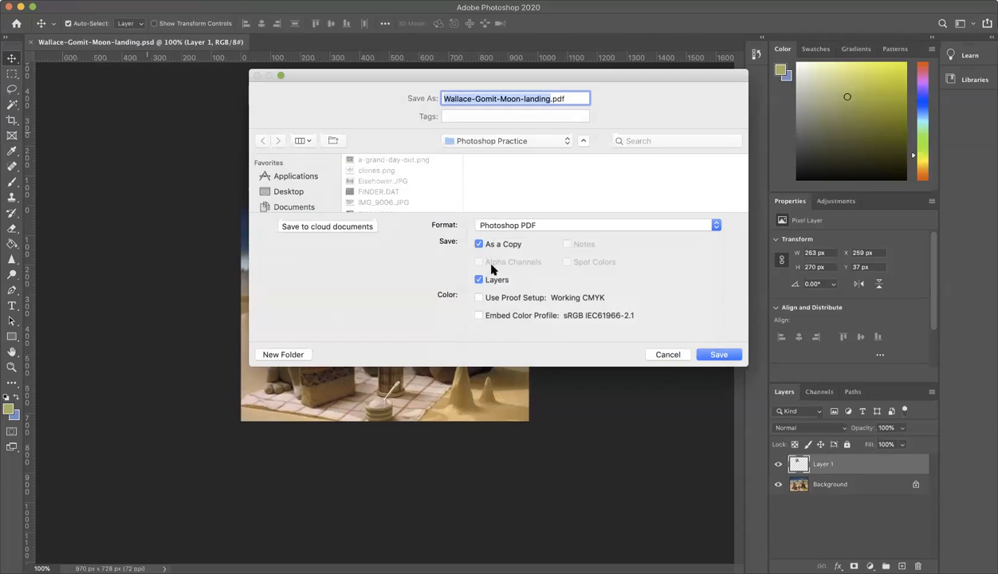
pyautogui.click(715, 352)
pyautogui.click(595, 156)
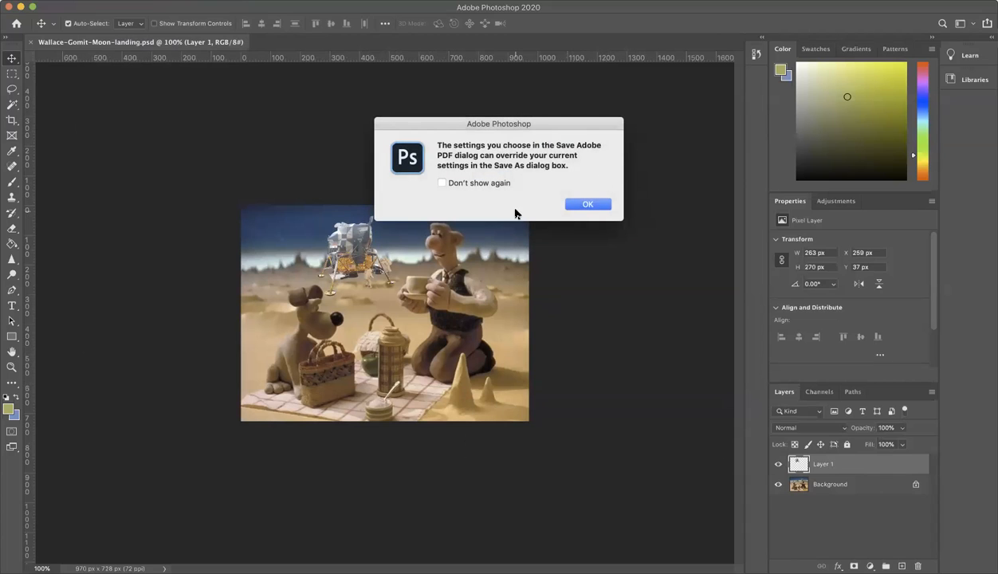
pyautogui.click(587, 205)
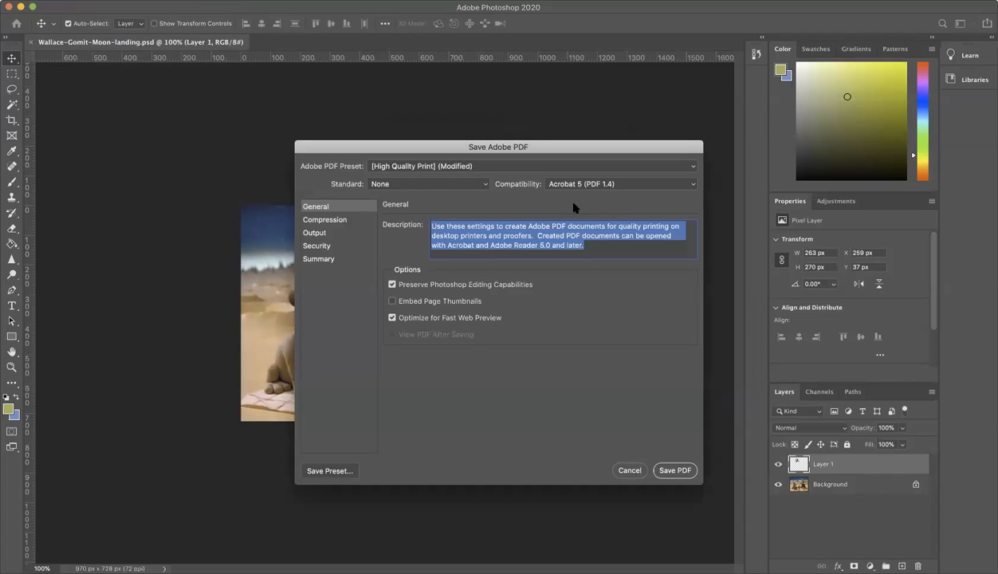
# Apply the High Quality Print preset and save the PDF with Photoshop editing capabilities preserved
pyautogui.click(394, 165)
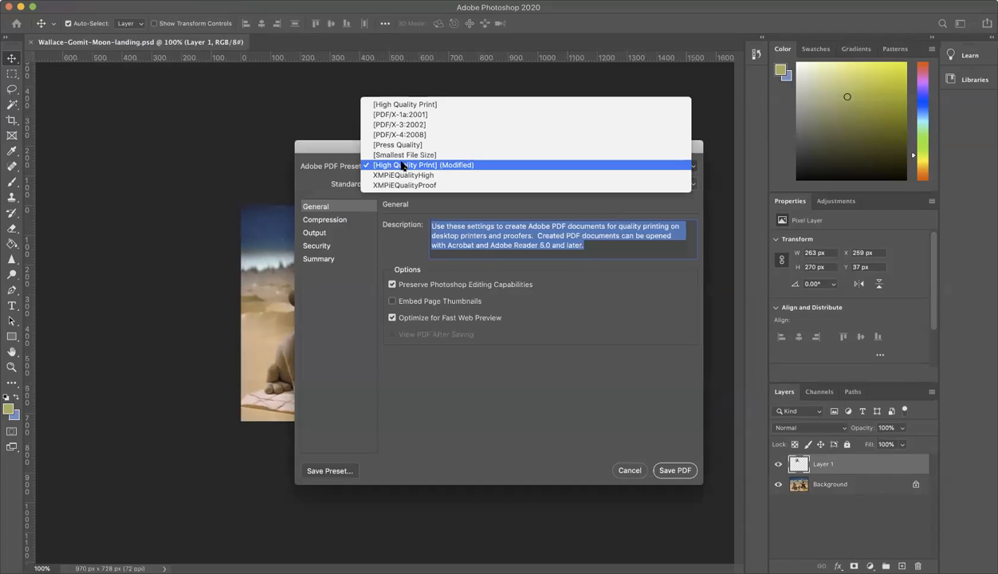
pyautogui.click(429, 104)
pyautogui.click(678, 471)
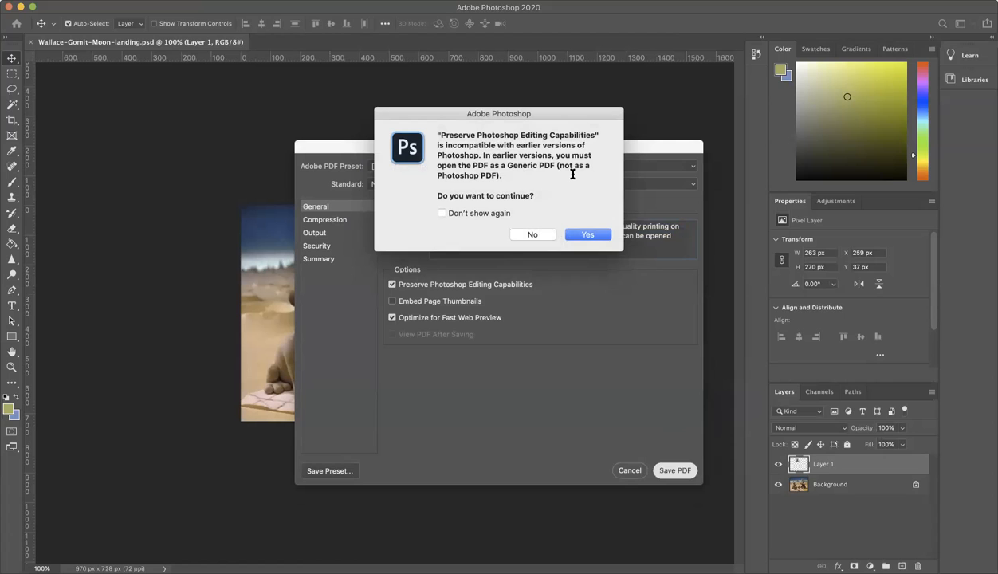
pyautogui.click(598, 239)
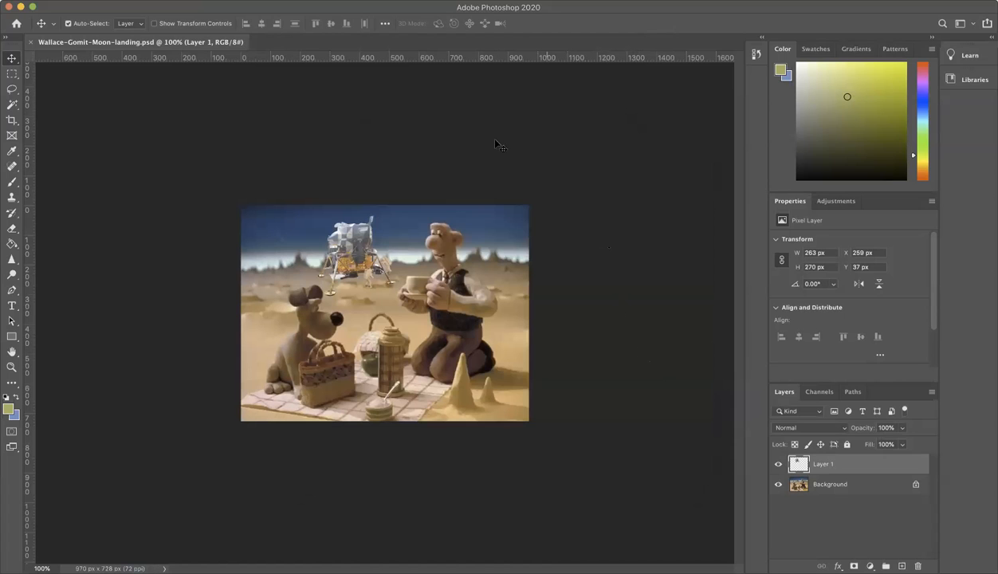
# Close the PSD document and open Wallace-Gomit-Moon-landing.pdf from the Photoshop Practice folder
pyautogui.press('super+w')
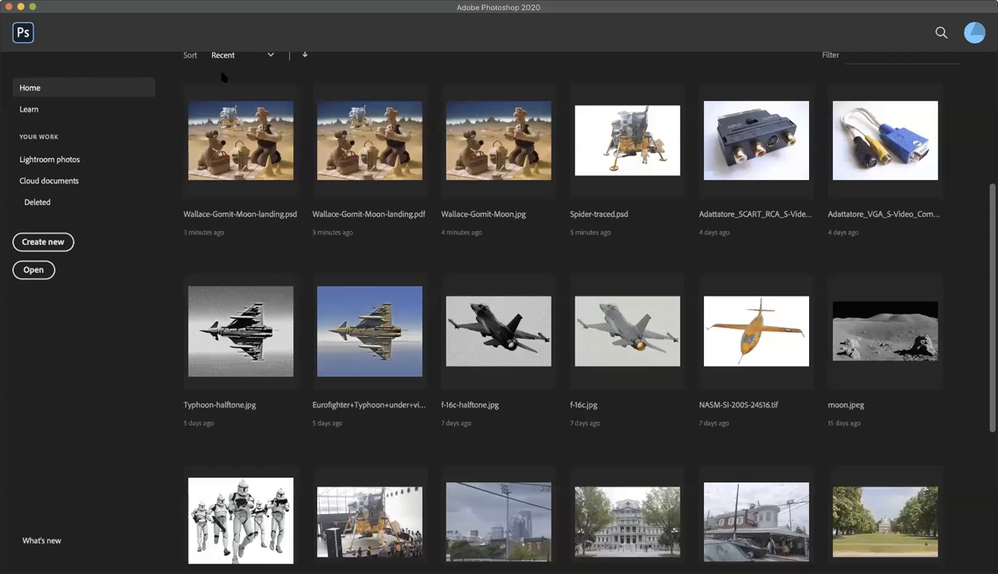
pyautogui.click(94, 0)
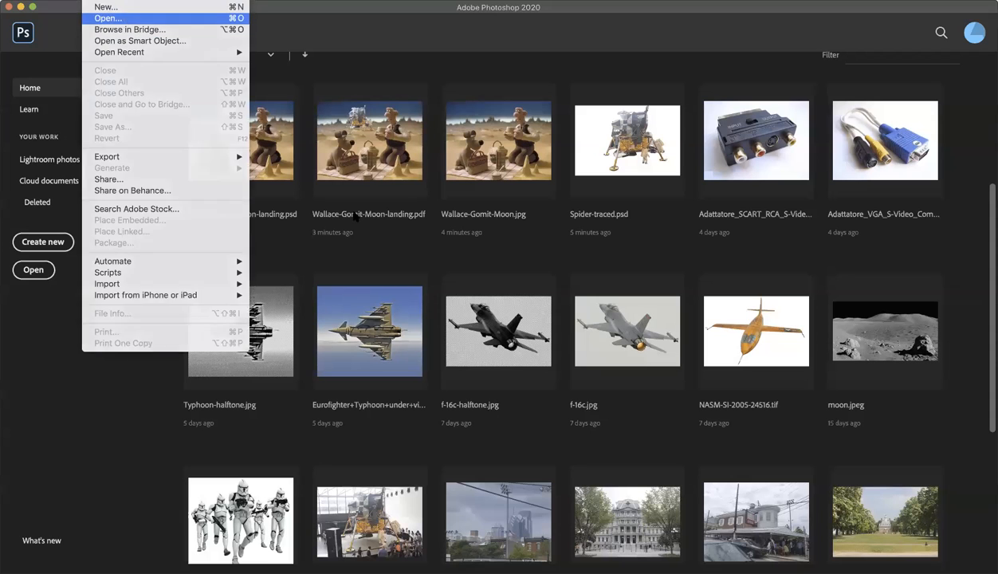
pyautogui.click(124, 18)
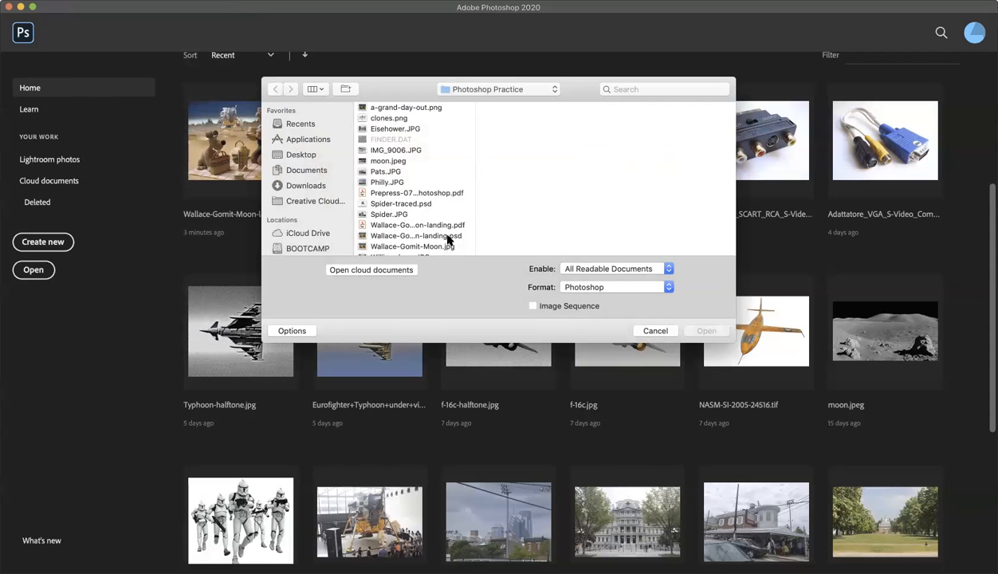
pyautogui.click(456, 227)
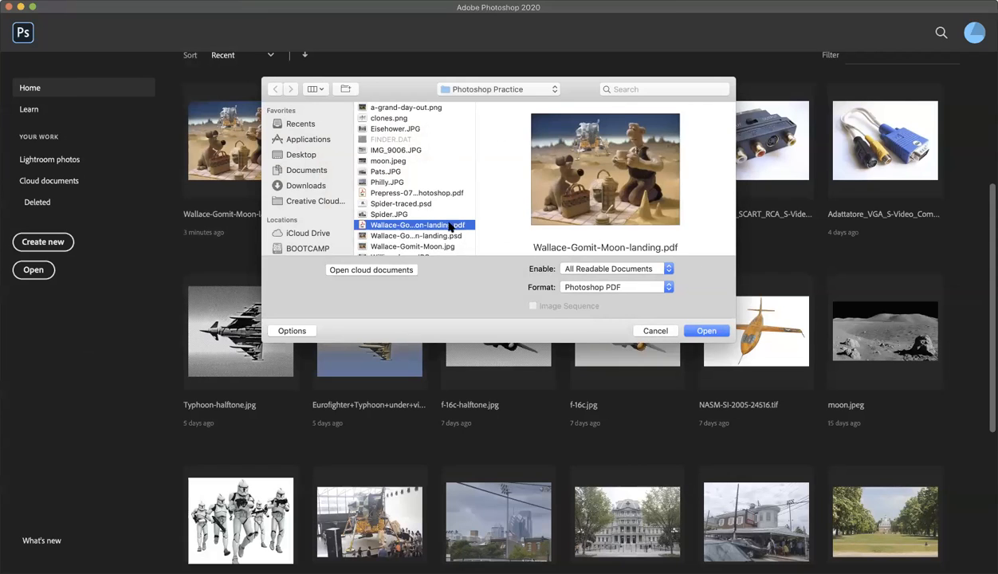
pyautogui.click(702, 333)
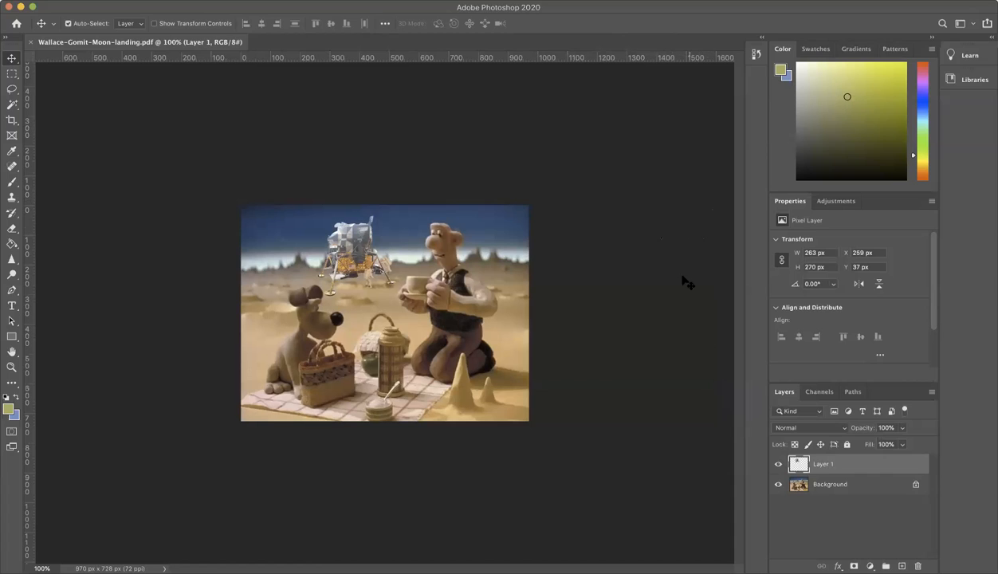
# Test the PDF's layers by toggling the visibility of Layer 1 and Background, and move the lunar lander and undo it
pyautogui.click(778, 464)
pyautogui.click(778, 464)
pyautogui.click(778, 484)
pyautogui.click(778, 484)
pyautogui.moveTo(356, 233); pyautogui.dragTo(369, 258)
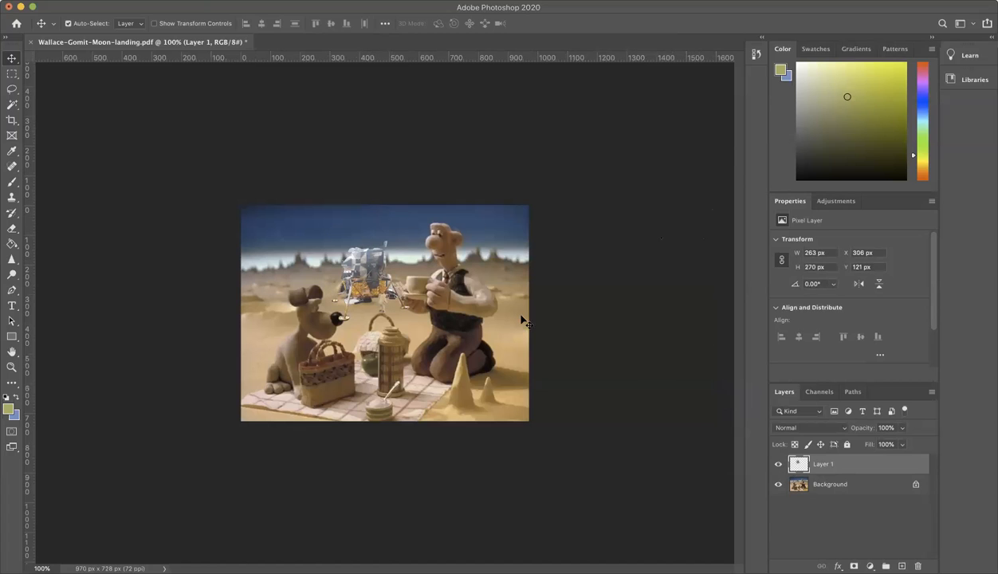
pyautogui.hotkey('ctrl', 'z')
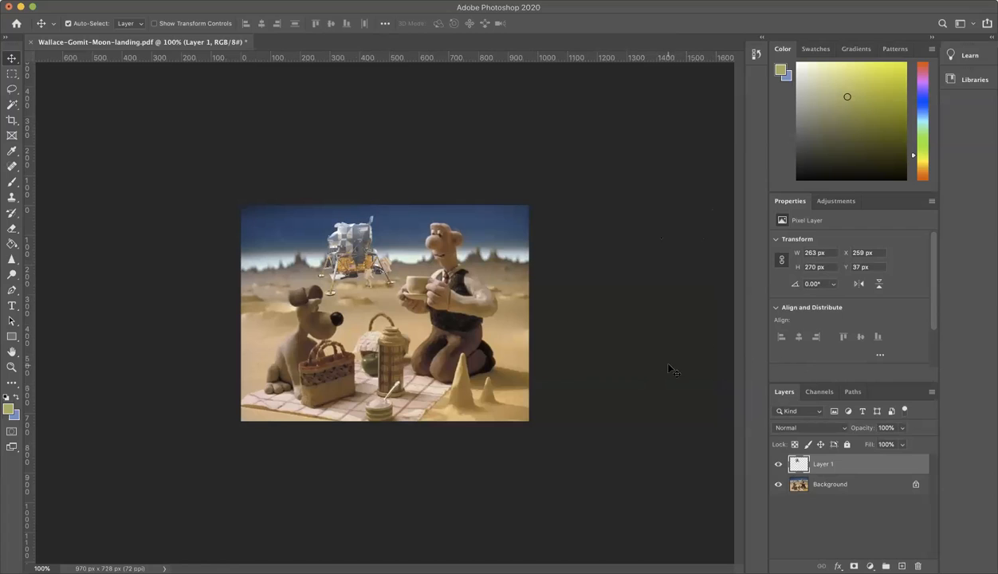
# Switch to Illustrator and save Barnstormers-Plane-Doodles2 in Adobe PDF format in the Concept Images folder
pyautogui.keyDown('ctrl'); pyautogui.click(615, 297); pyautogui.keyUp('ctrl')
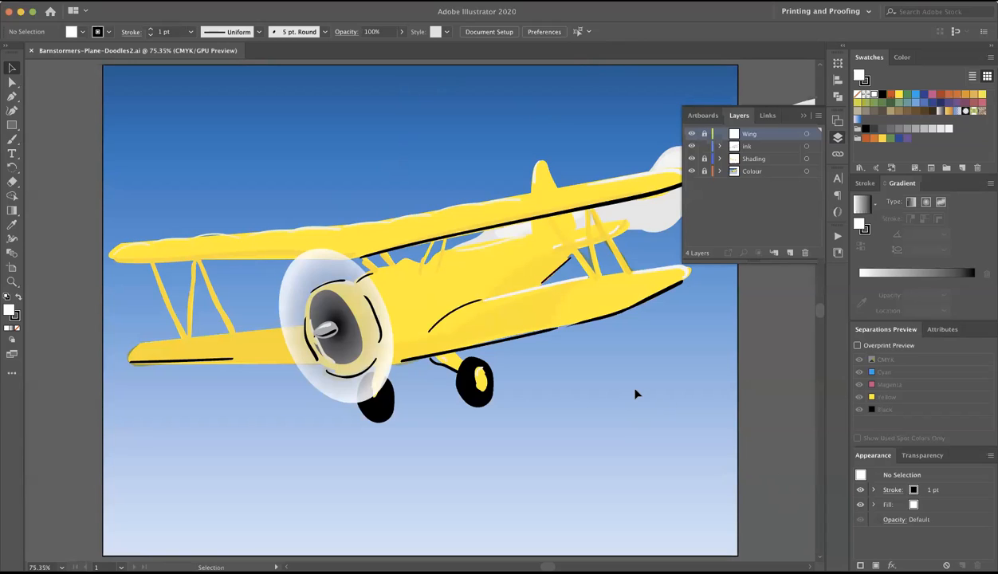
pyautogui.scroll(1, 635, 390)
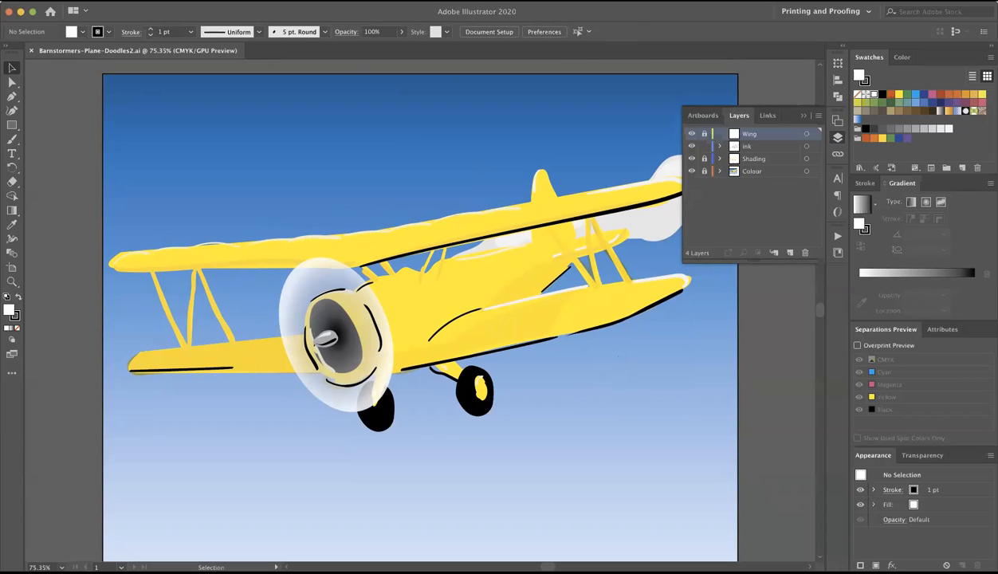
pyautogui.click(92, 2)
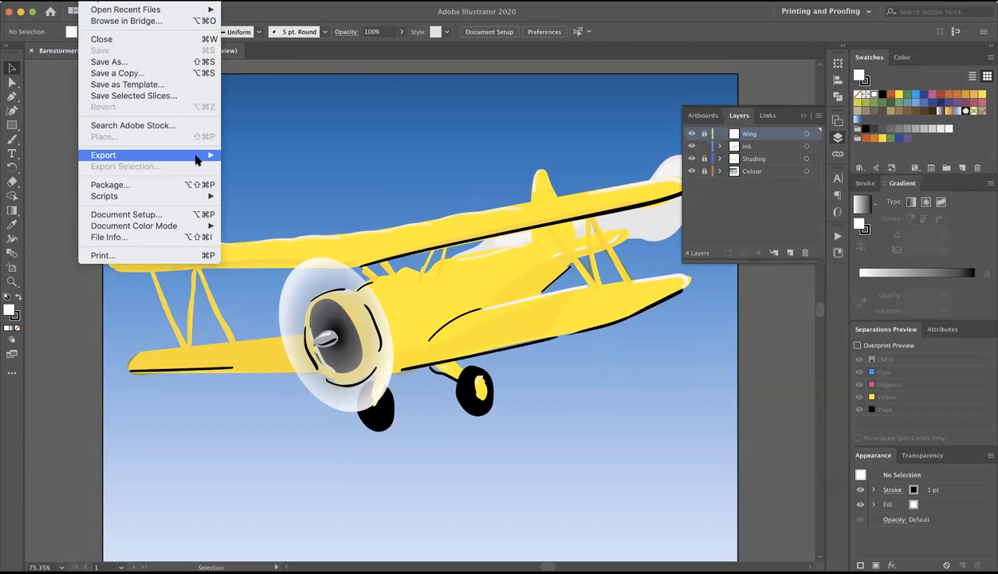
pyautogui.click(198, 61)
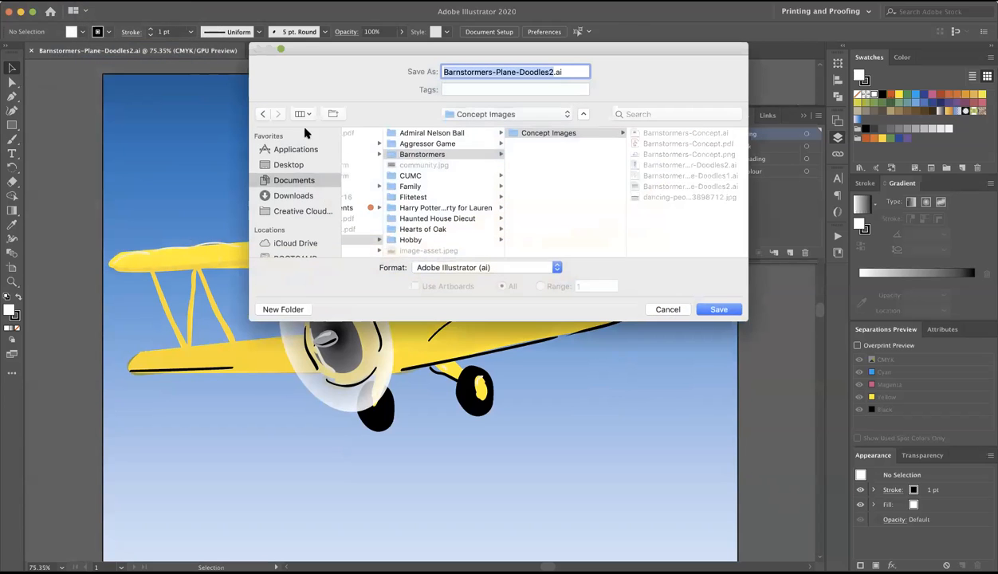
pyautogui.click(527, 267)
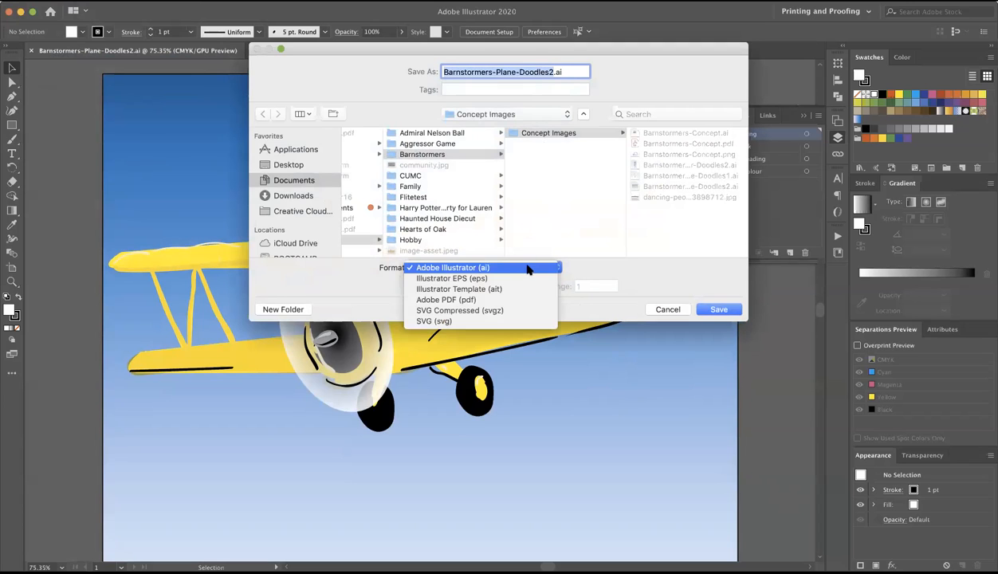
pyautogui.click(501, 298)
pyautogui.click(717, 310)
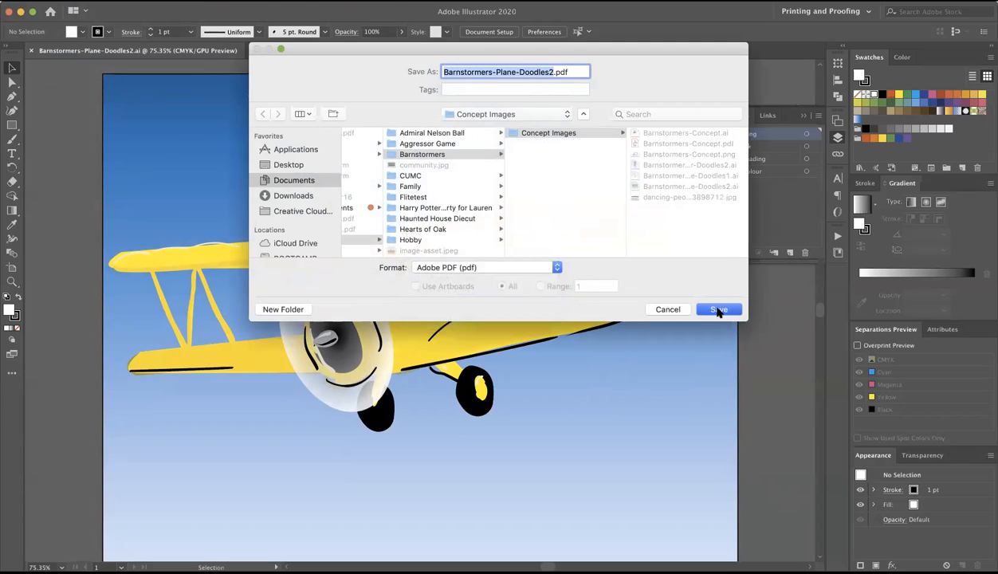
# Keep the Illustrator Default preset with Illustrator editing capabilities preserved and save the PDF
pyautogui.click(419, 103)
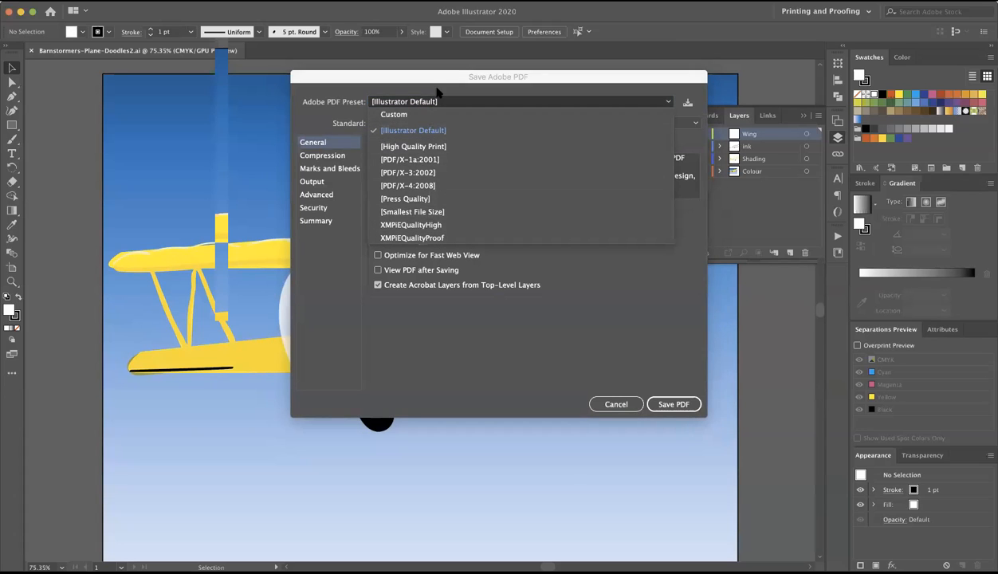
pyautogui.click(426, 84)
pyautogui.click(460, 103)
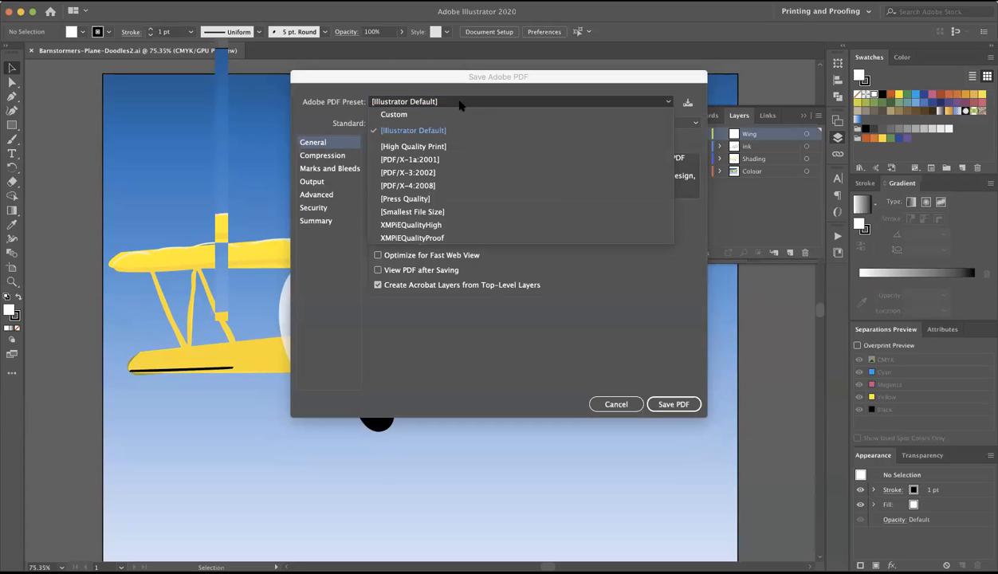
pyautogui.click(433, 137)
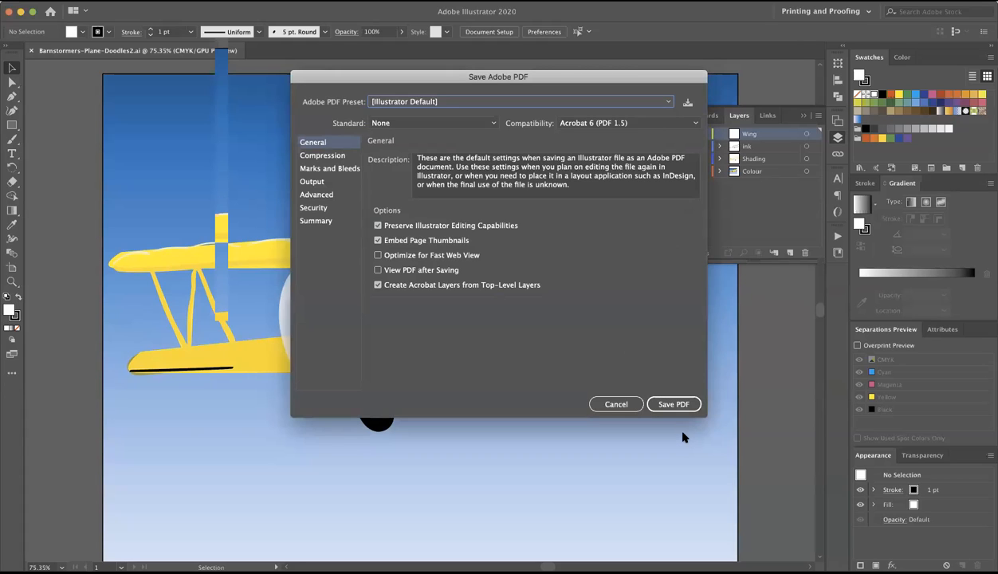
pyautogui.click(672, 404)
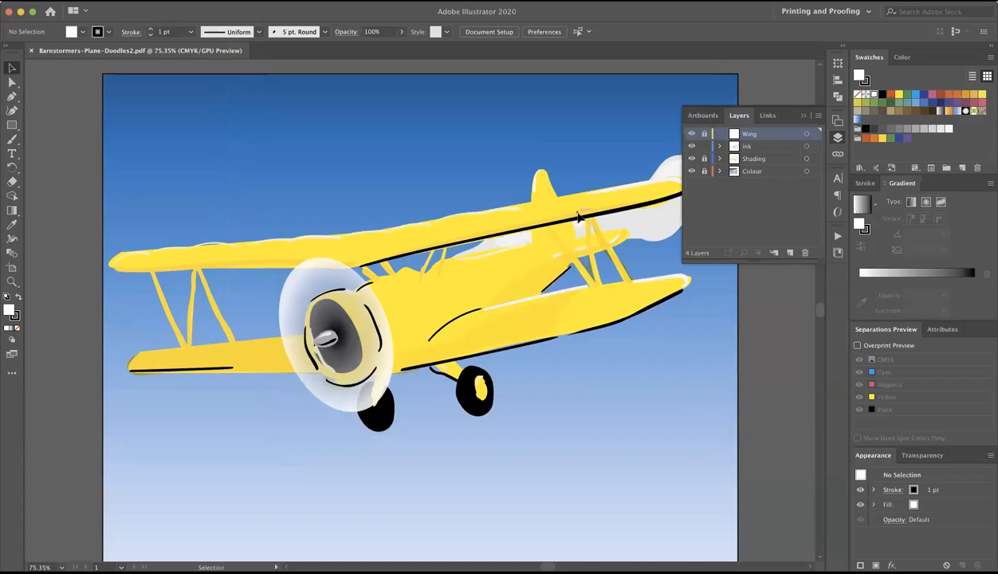
# Unlock the Wing, Shading and Colour layers of the plane artwork
pyautogui.click(554, 226)
pyautogui.click(564, 200)
pyautogui.click(704, 133)
pyautogui.click(704, 159)
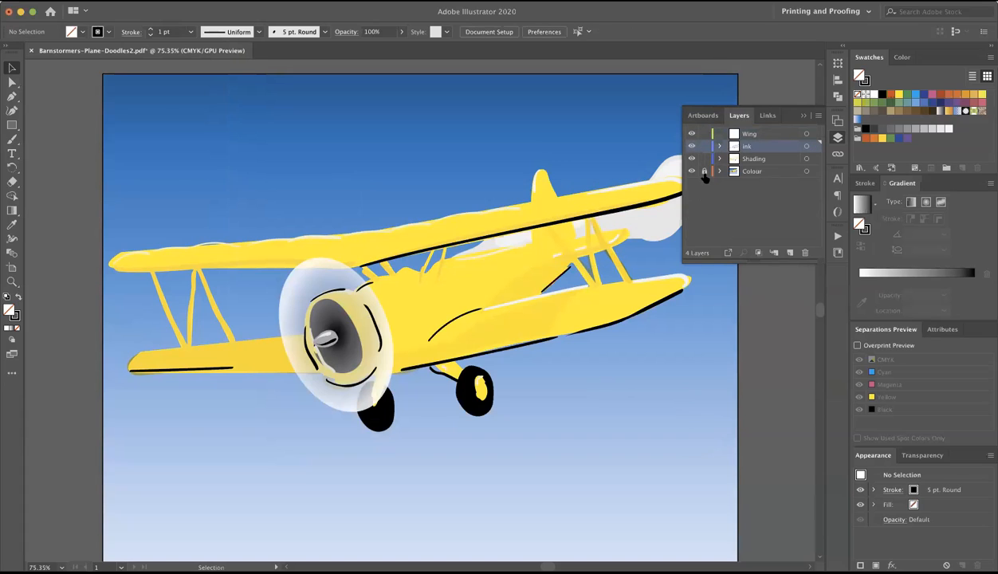
pyautogui.click(641, 197)
pyautogui.click(561, 201)
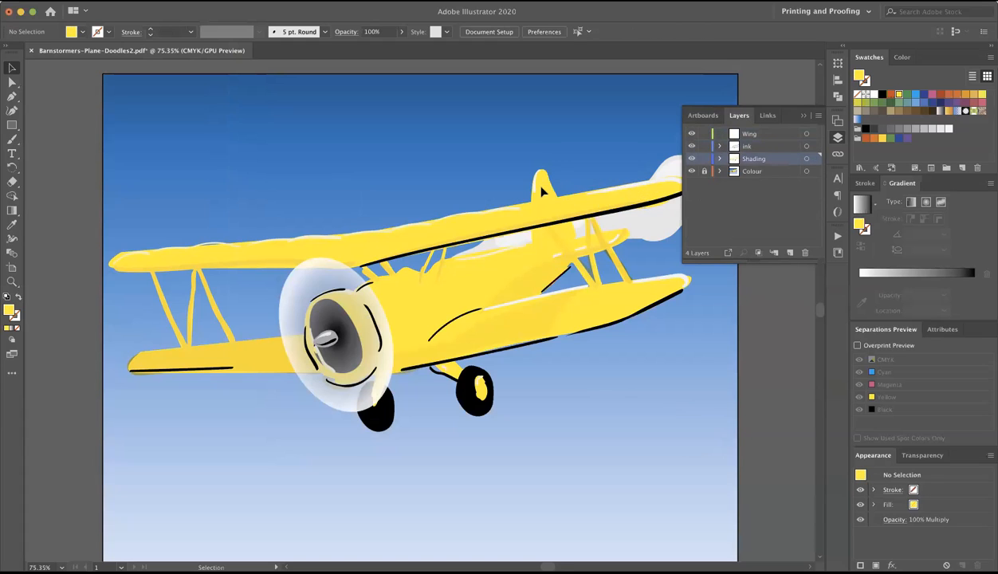
pyautogui.click(704, 171)
# Select the white smoke trail group behind the plane to check its editability, and deselect it
pyautogui.click(545, 191)
pyautogui.click(531, 270)
pyautogui.click(524, 242)
pyautogui.click(529, 240)
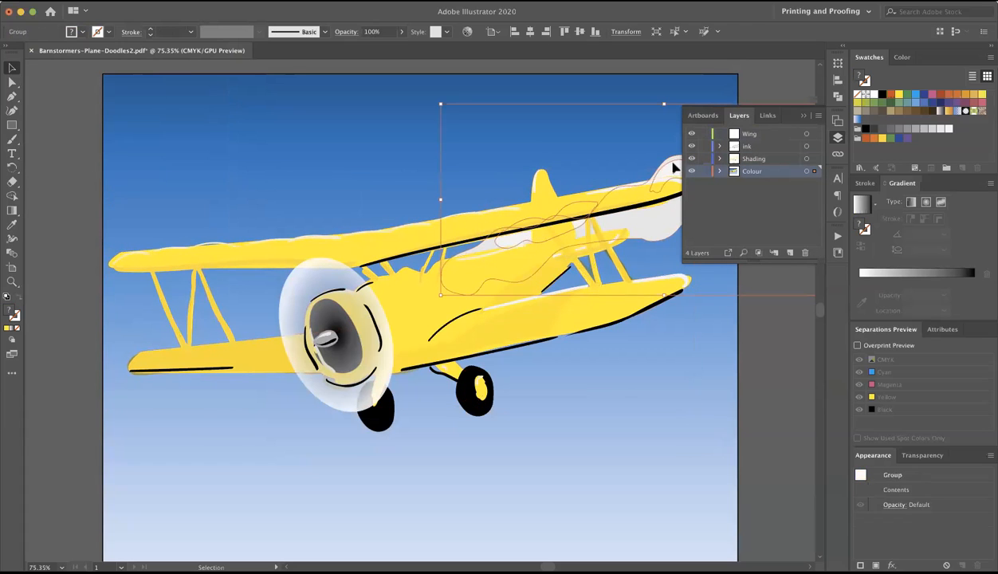
pyautogui.click(72, 100)
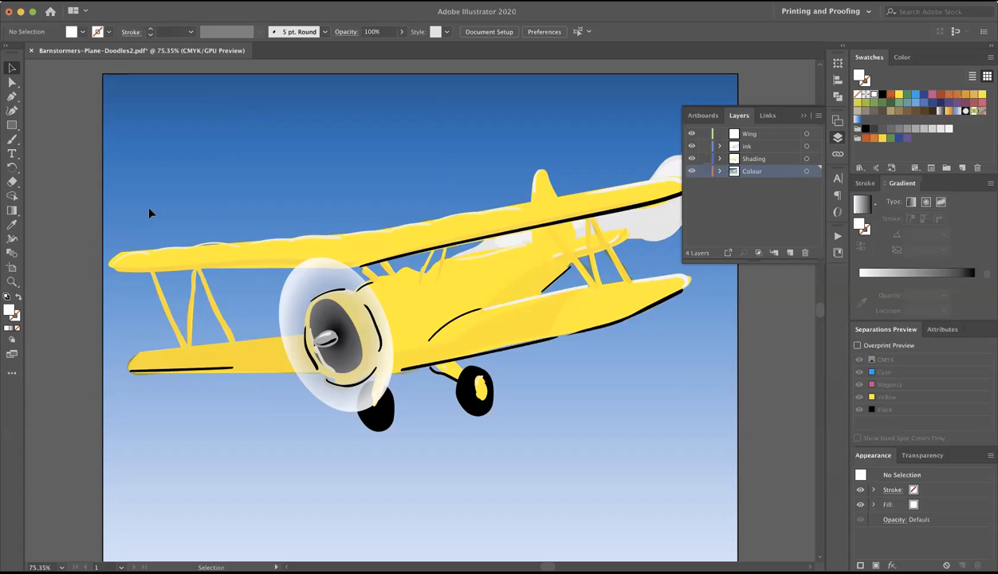
pyautogui.scroll(-5, 149, 213)
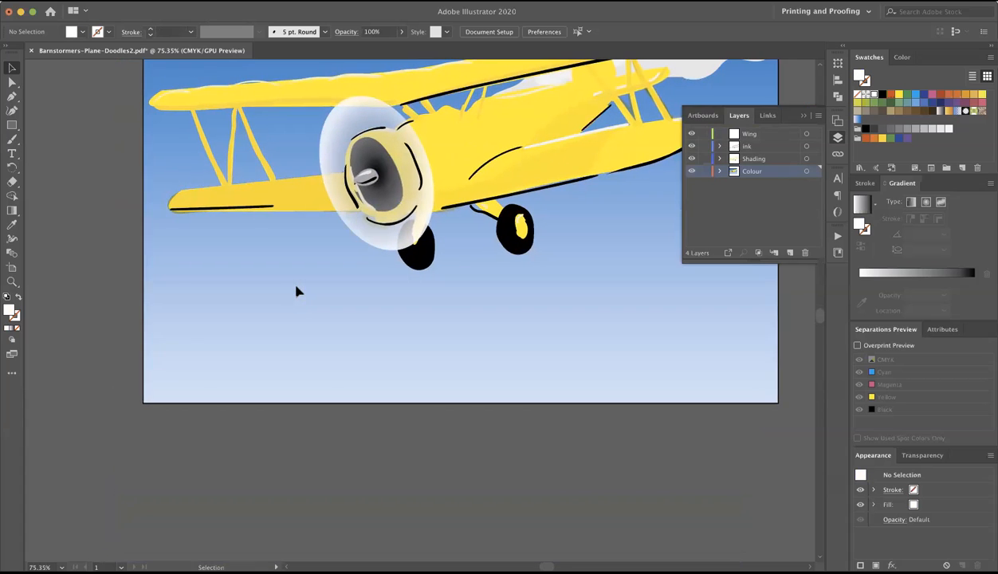
pyautogui.scroll(3, 296, 291)
pyautogui.scroll(2, 297, 292)
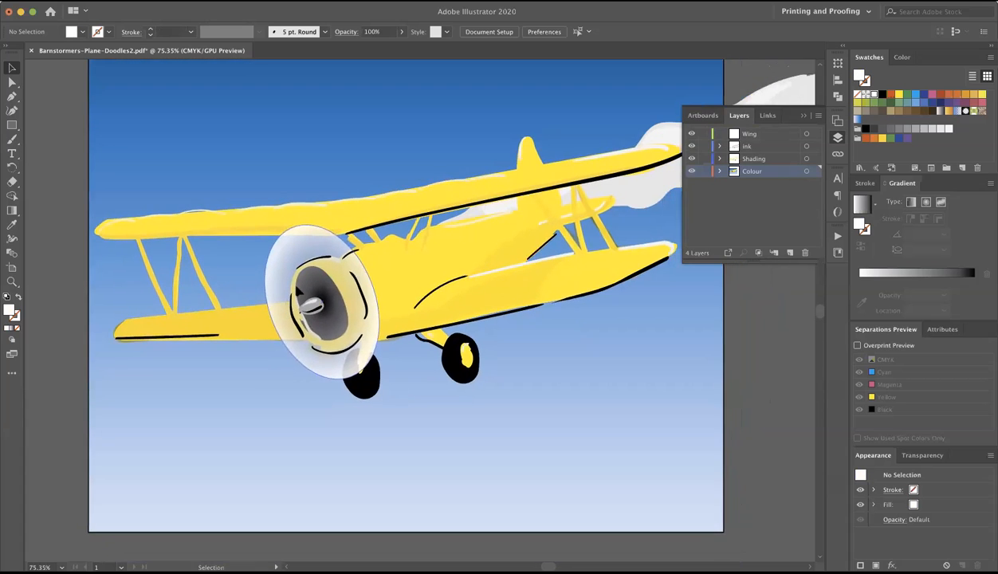
pyautogui.scroll(1, 297, 292)
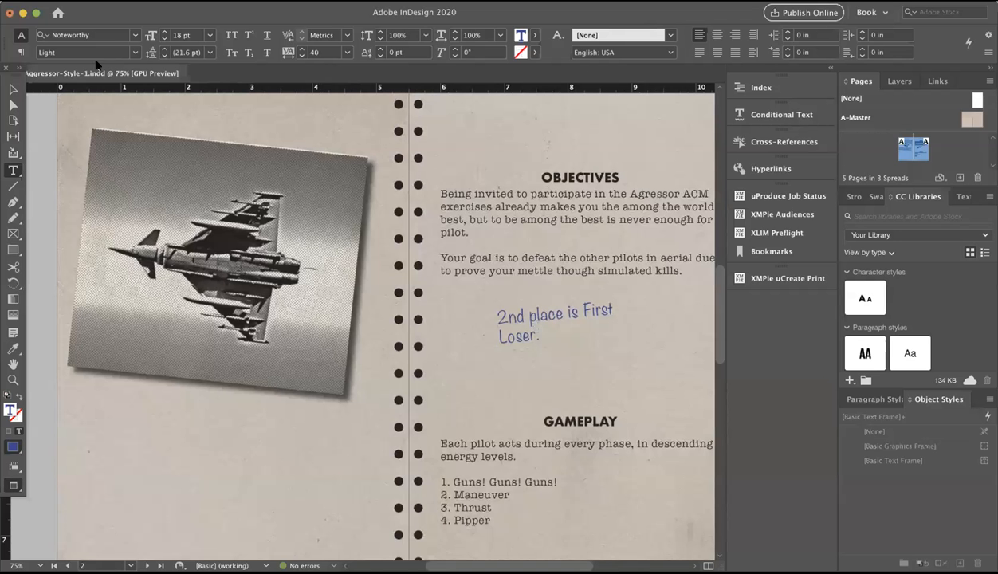
# Deselect the handwritten note frame and look over the Introduction and Objectives pages of the booklet
pyautogui.click(13, 89)
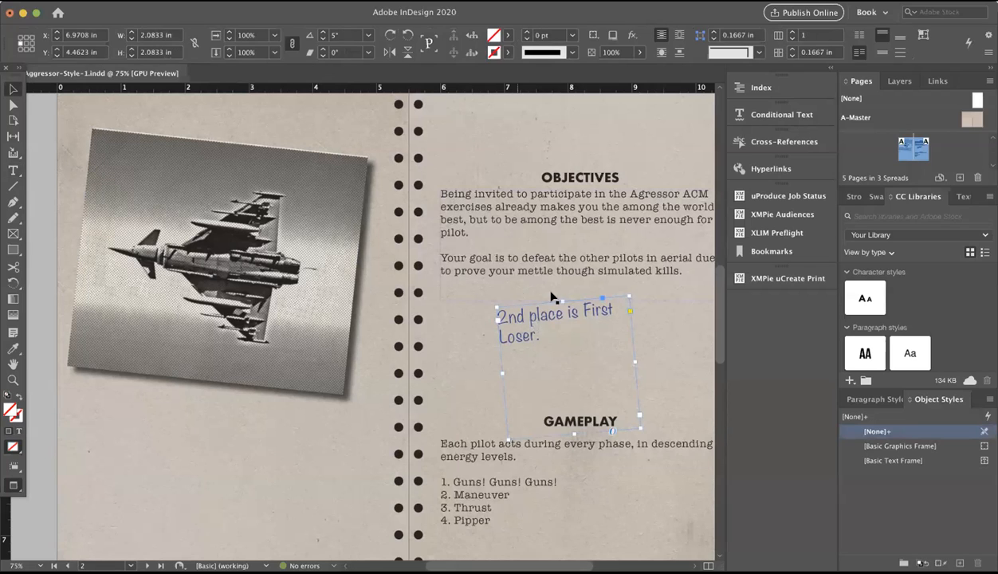
pyautogui.click(647, 169)
pyautogui.click(648, 170)
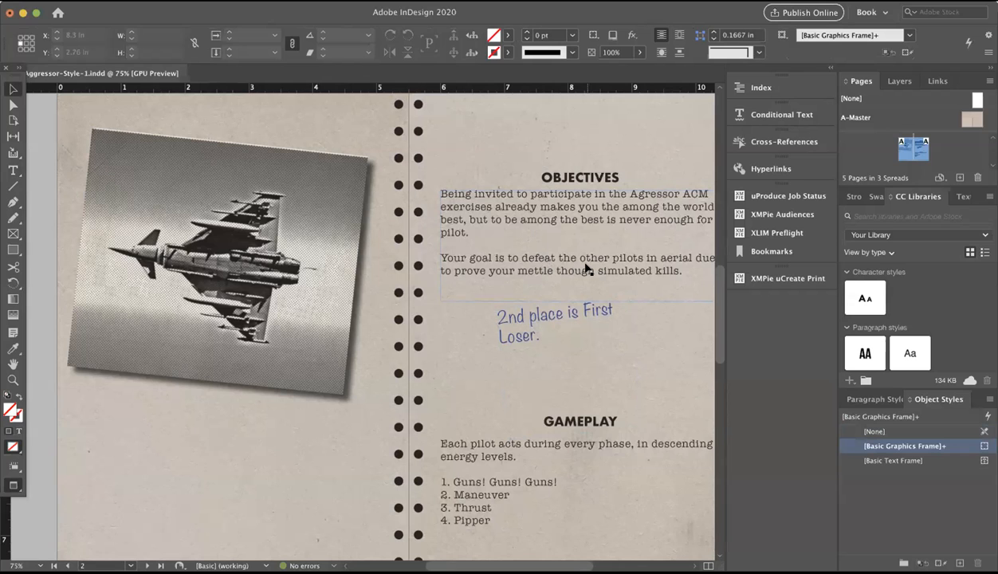
pyautogui.scroll(10, 586, 271)
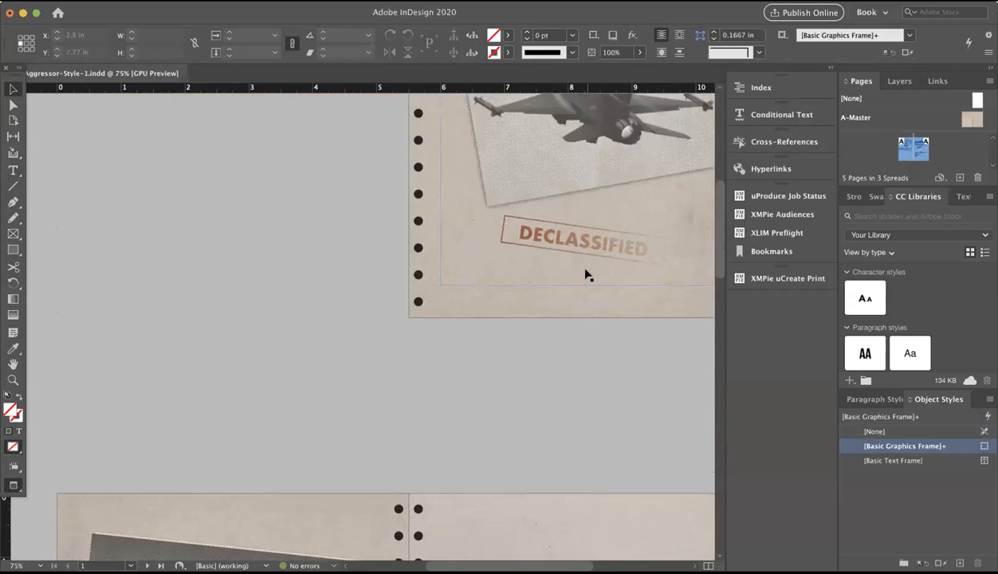
pyautogui.scroll(5, 589, 276)
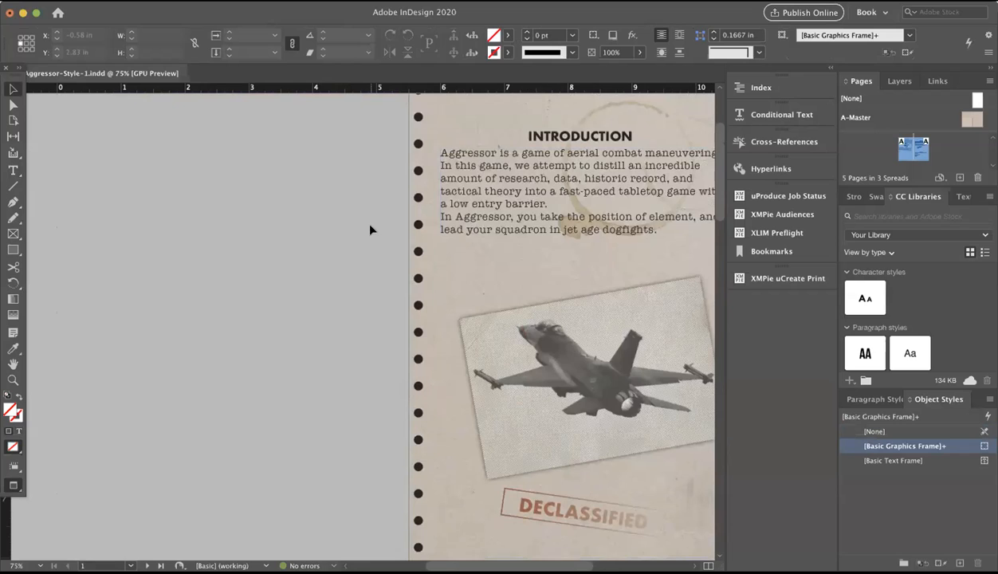
pyautogui.scroll(-3, 371, 228)
pyautogui.scroll(-6, 371, 230)
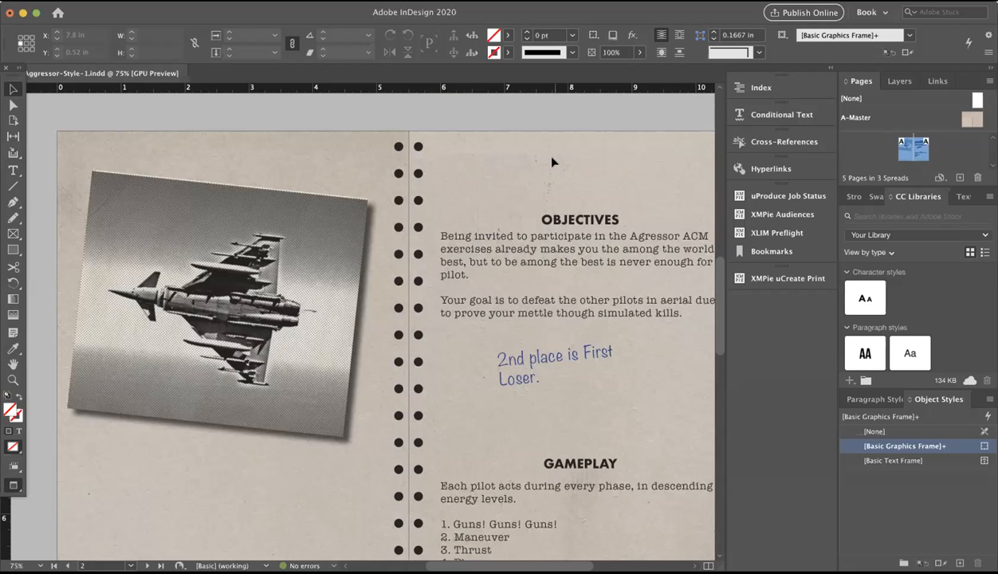
# Start exporting the booklet in Adobe PDF (Print) format as Aggressor-Style-1a in the Style Sheets folder
pyautogui.click(90, 1)
pyautogui.moveTo(63, 0)
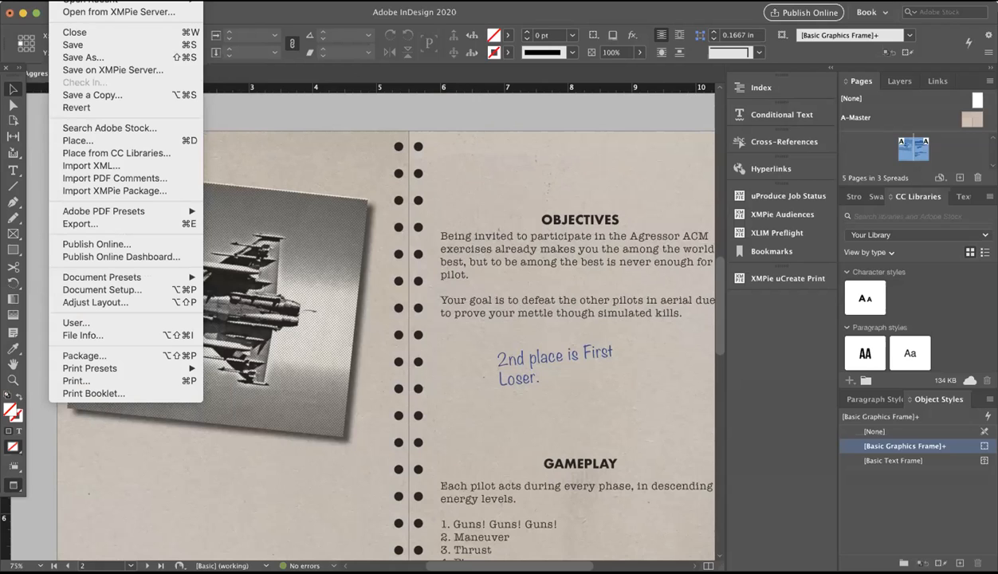
pyautogui.moveTo(119, 212)
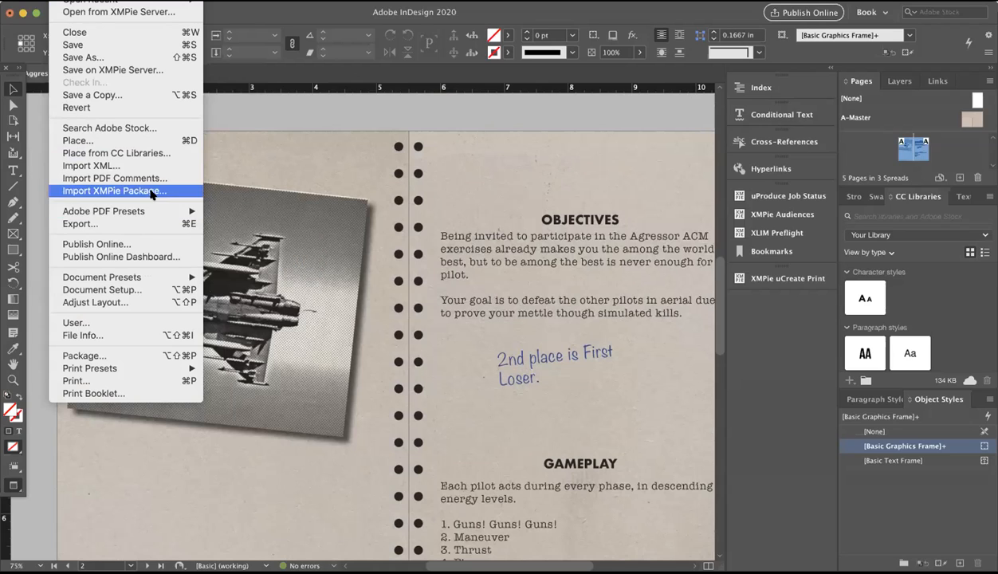
pyautogui.moveTo(199, 212)
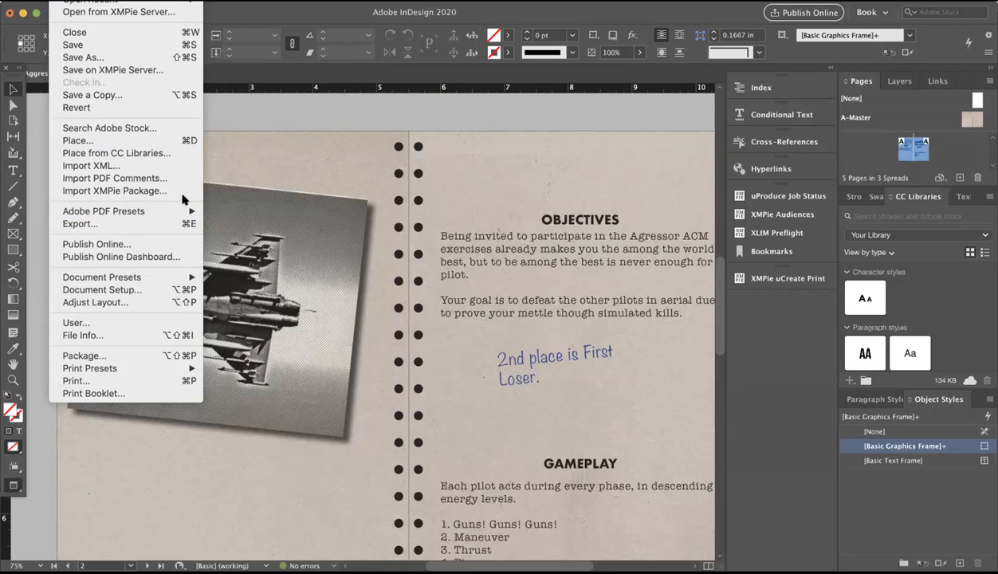
pyautogui.click(162, 224)
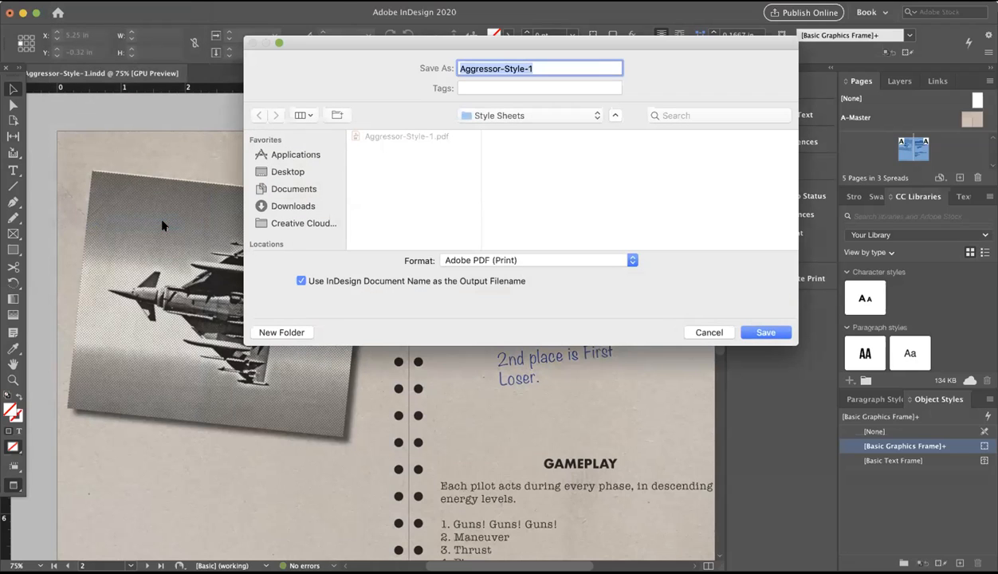
pyautogui.press('Right')
pyautogui.write('a')
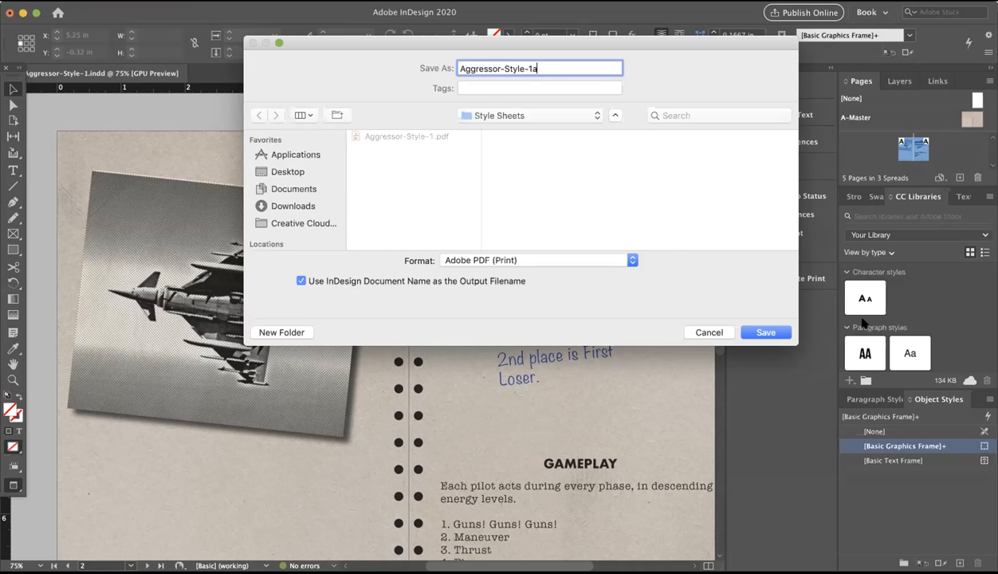
pyautogui.click(596, 263)
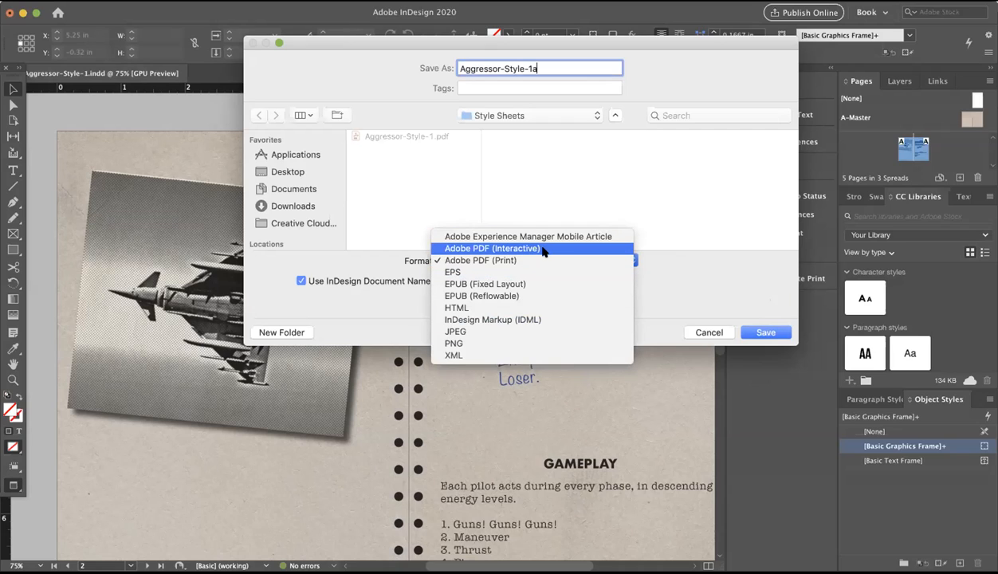
pyautogui.click(767, 287)
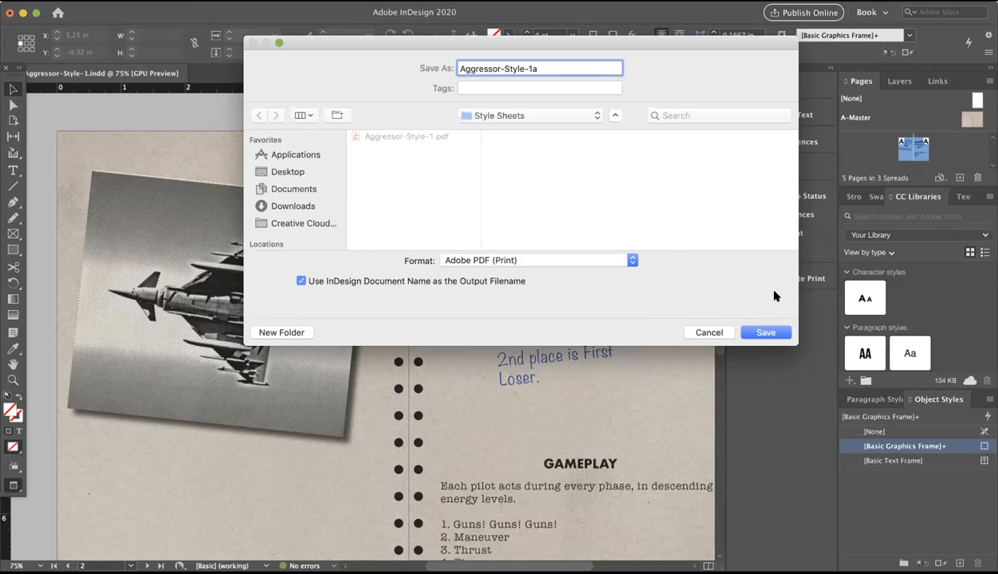
pyautogui.click(756, 331)
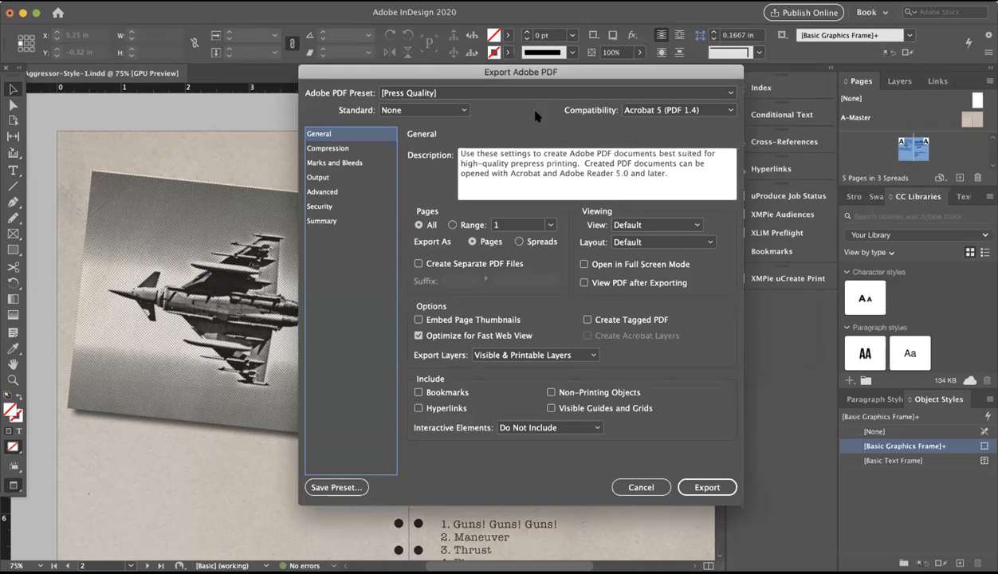
# Choose the High Quality Print preset and limit the export to pages 2-3, leaving separate PDF files off
pyautogui.click(504, 92)
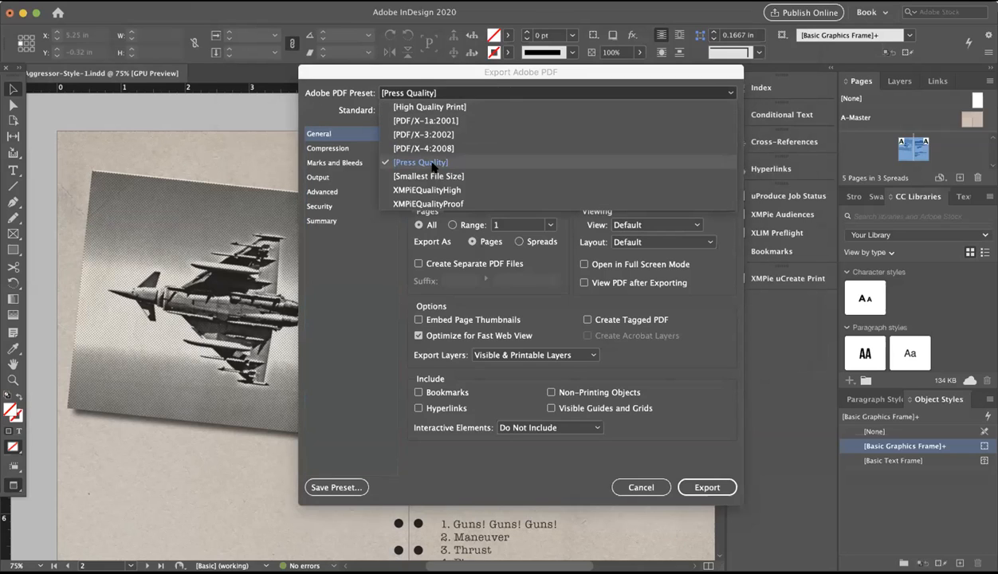
pyautogui.click(440, 104)
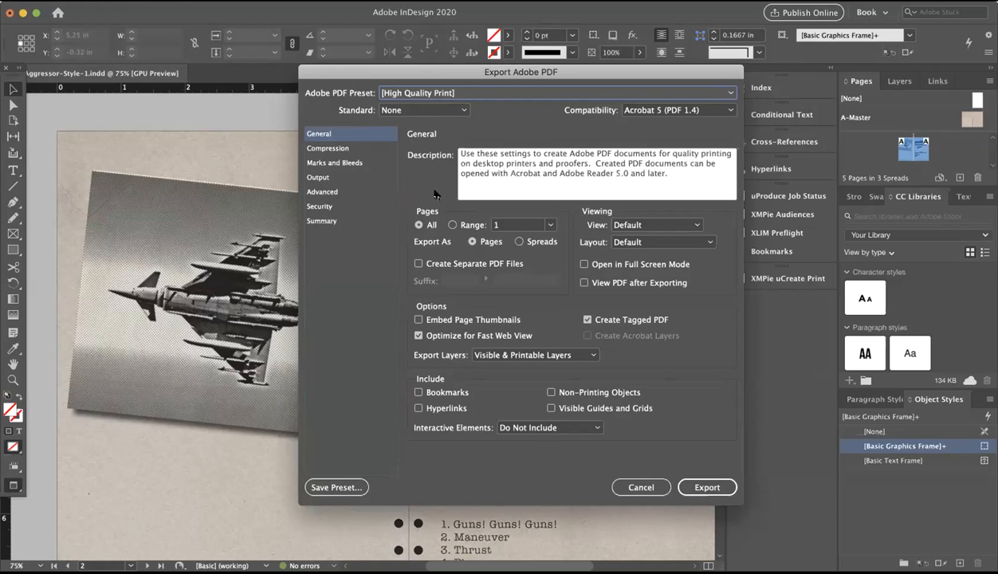
pyautogui.click(429, 225)
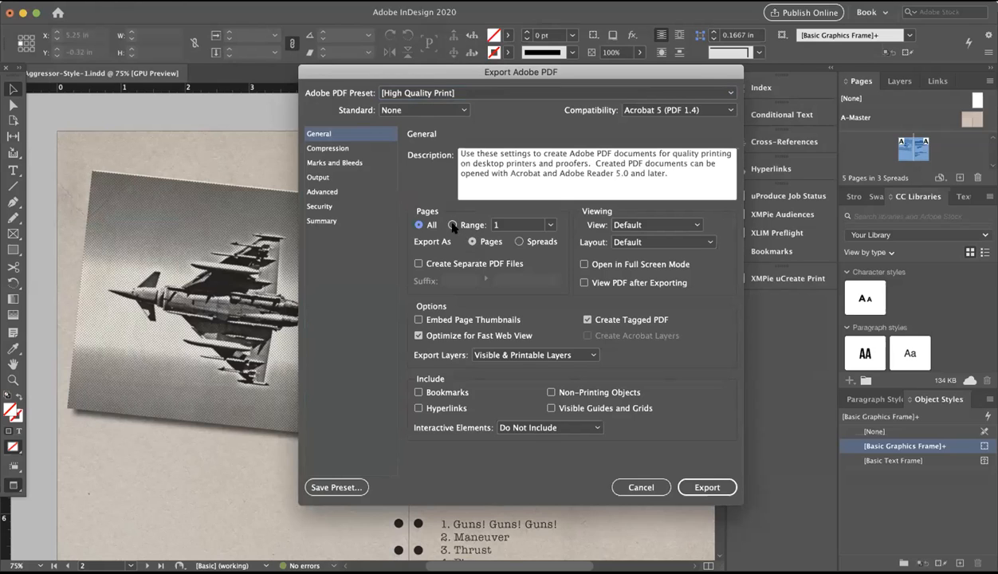
pyautogui.click(452, 224)
pyautogui.moveTo(540, 223); pyautogui.dragTo(468, 213)
pyautogui.write('2')
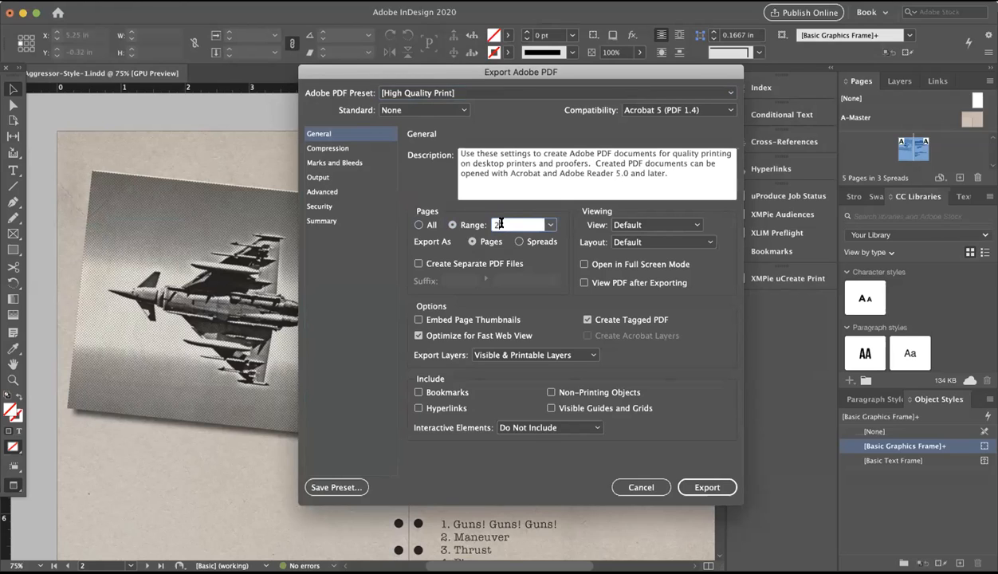
pyautogui.write('-3')
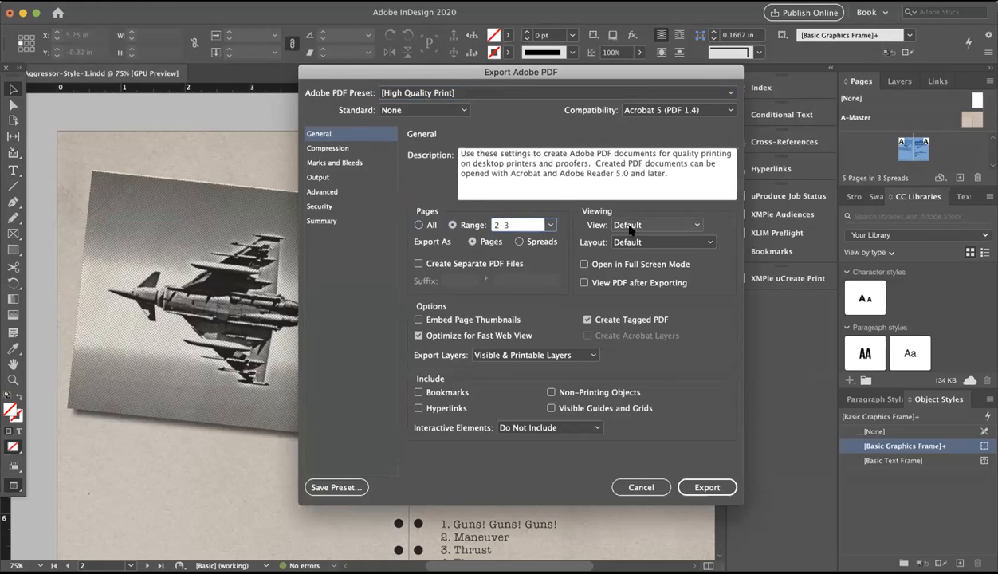
pyautogui.click(431, 264)
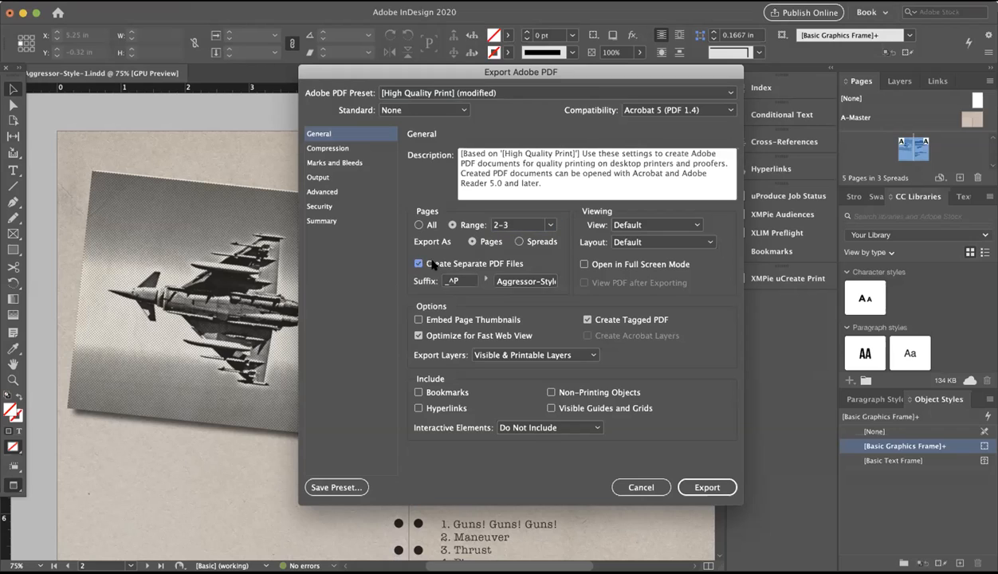
pyautogui.click(421, 261)
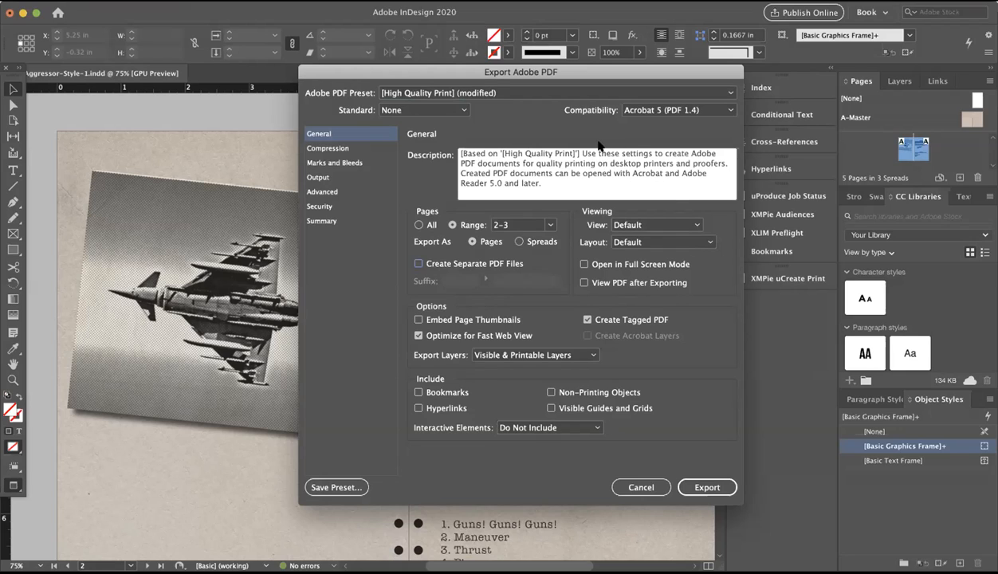
# Examine the available Acrobat compatibility versions and the compression choices for color images
pyautogui.click(707, 111)
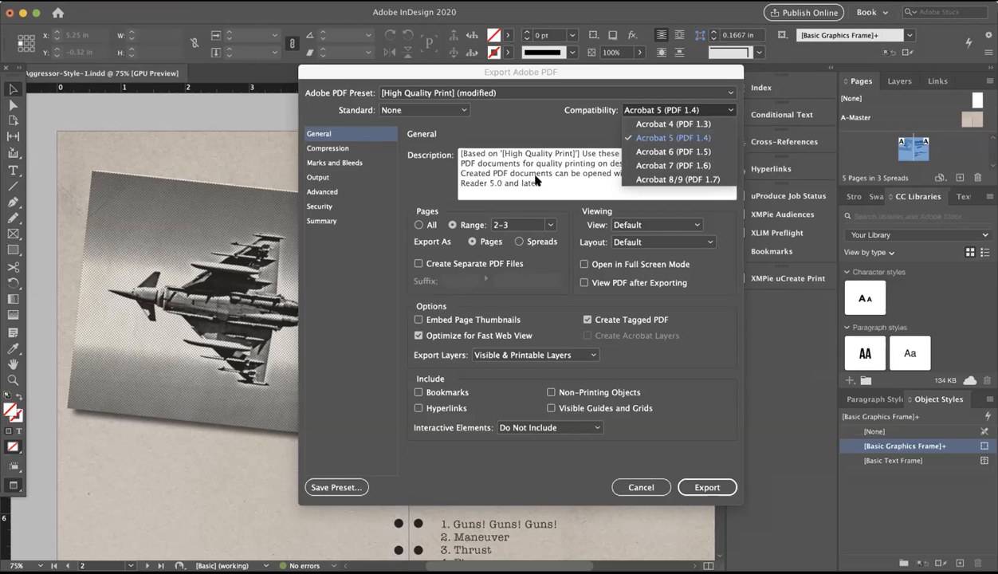
pyautogui.click(344, 150)
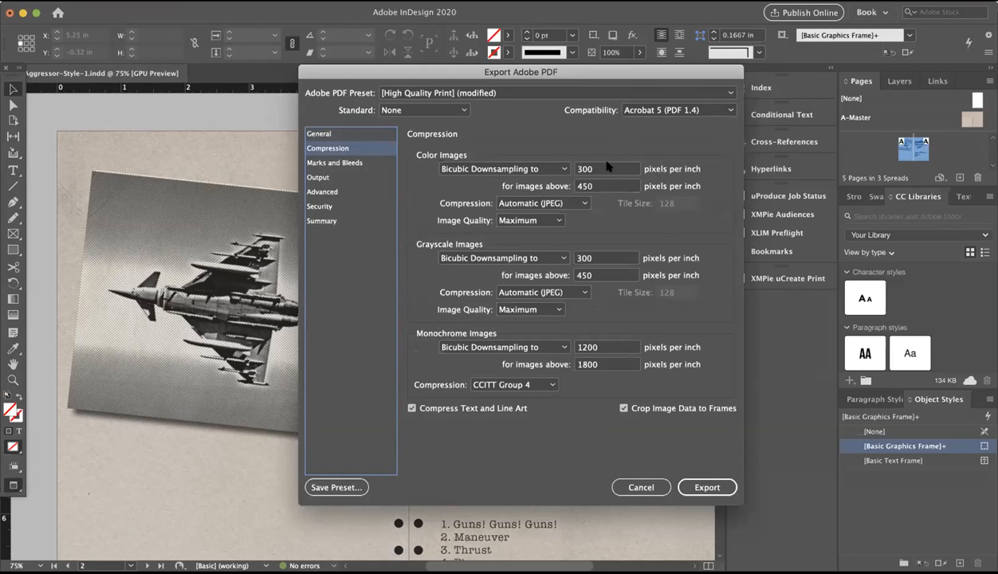
pyautogui.click(570, 203)
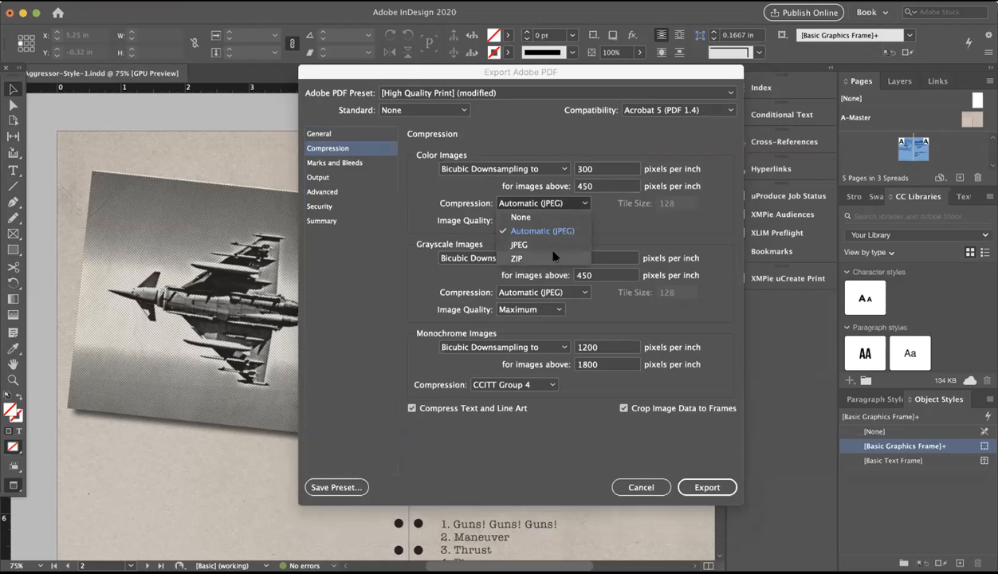
pyautogui.click(654, 224)
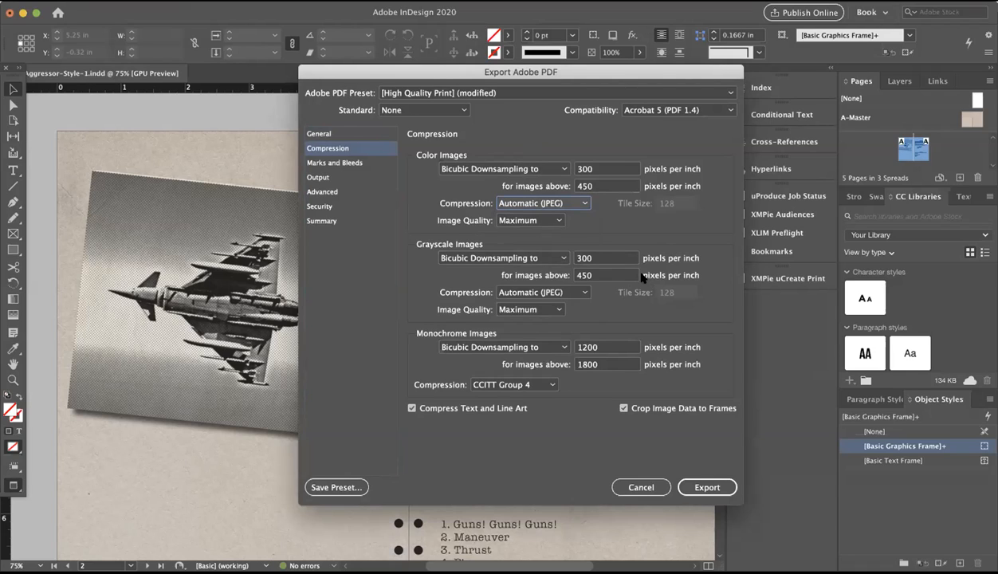
# Apply the document bleed settings to the PDF export and include crop marks
pyautogui.click(335, 161)
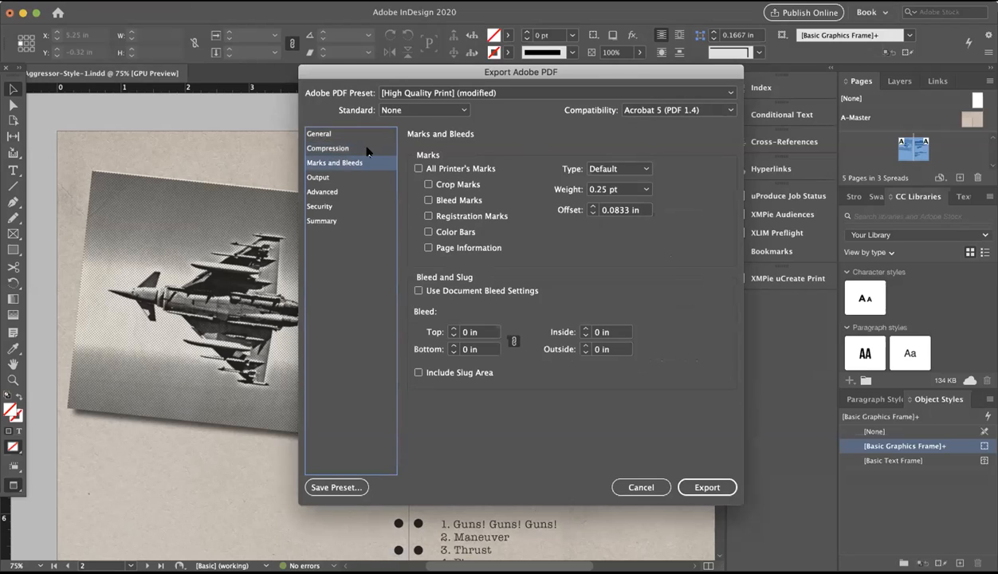
pyautogui.click(450, 294)
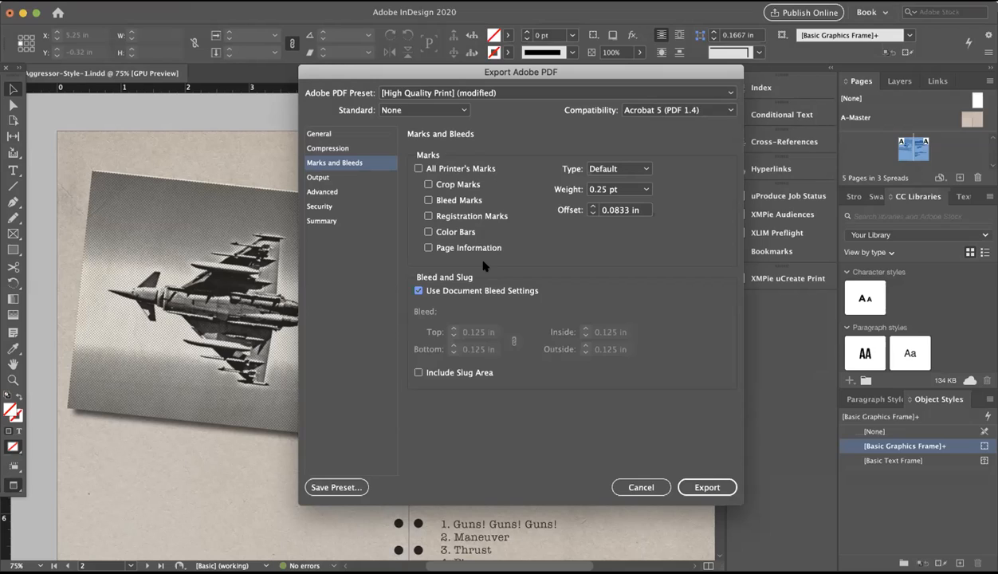
pyautogui.click(429, 184)
# Examine the color conversion and profile inclusion choices, keeping No Color Conversion and Include Tagged Source Profiles
pyautogui.click(339, 175)
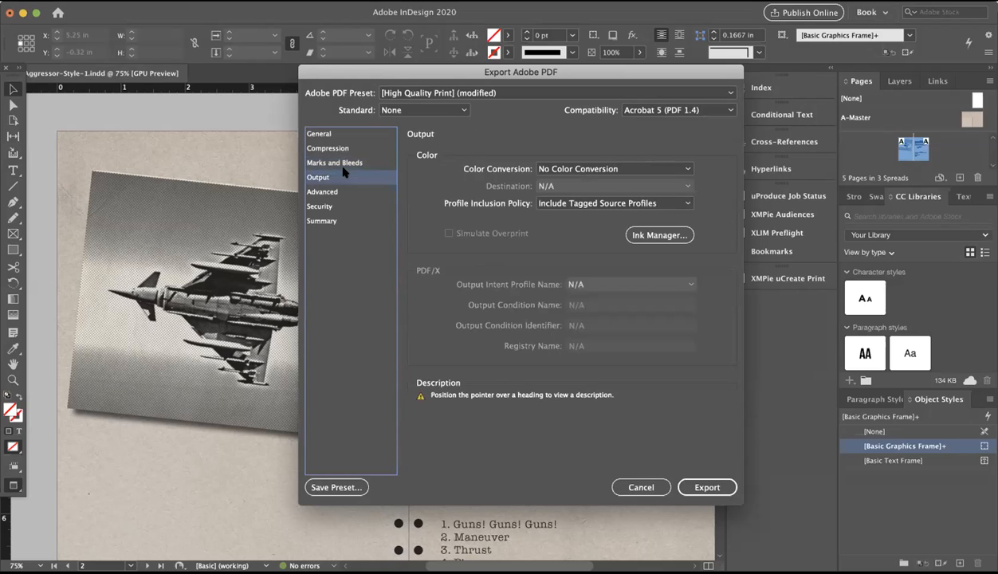
pyautogui.click(596, 168)
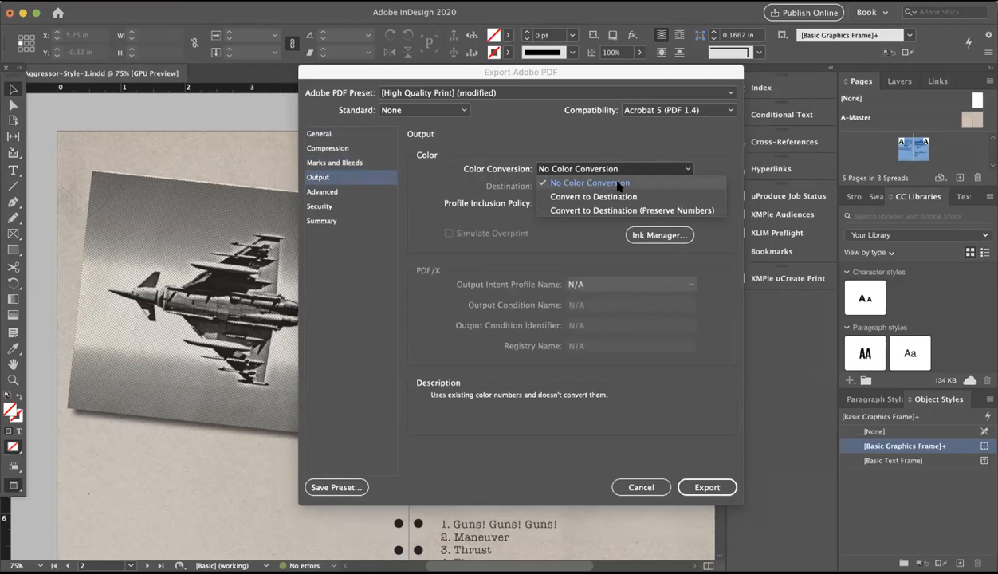
pyautogui.click(618, 185)
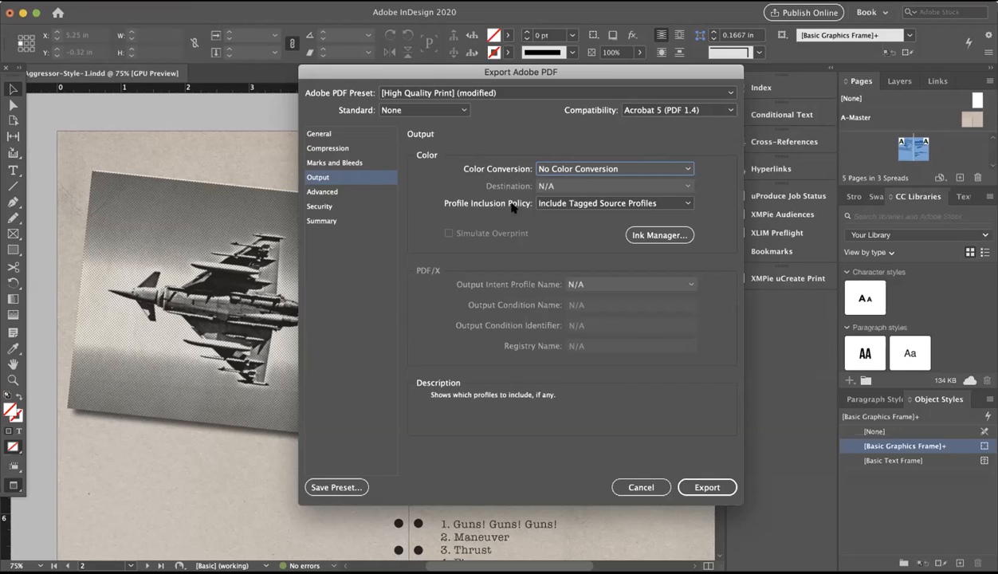
pyautogui.click(563, 207)
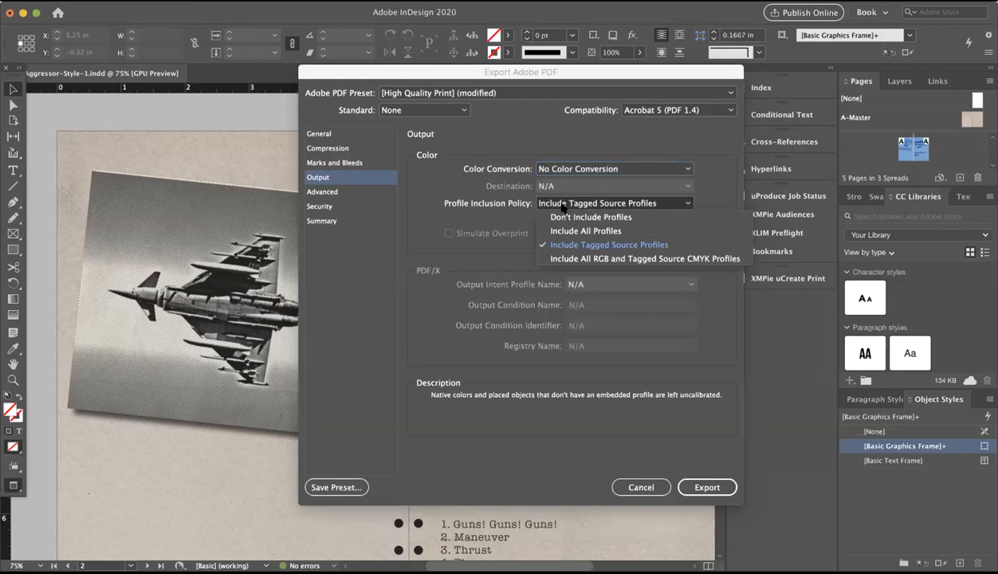
pyautogui.click(496, 207)
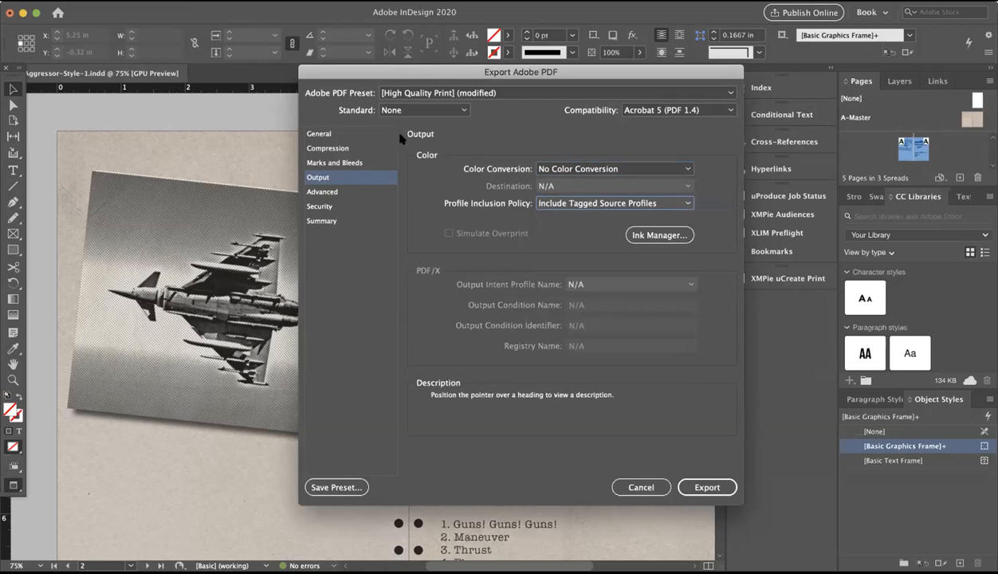
# Review the advanced and security settings of the export, and the General and Compression details in its summary
pyautogui.click(339, 191)
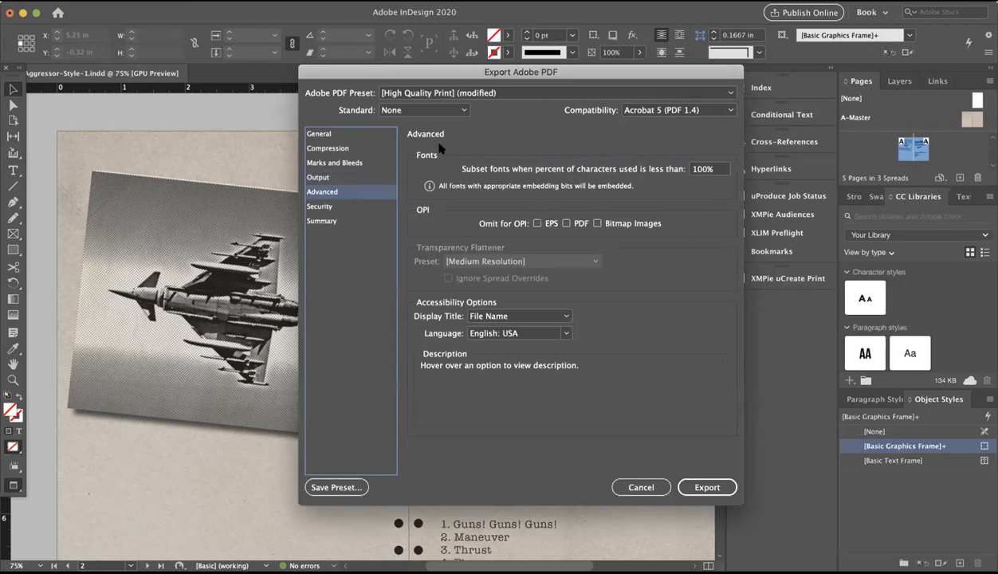
pyautogui.click(343, 207)
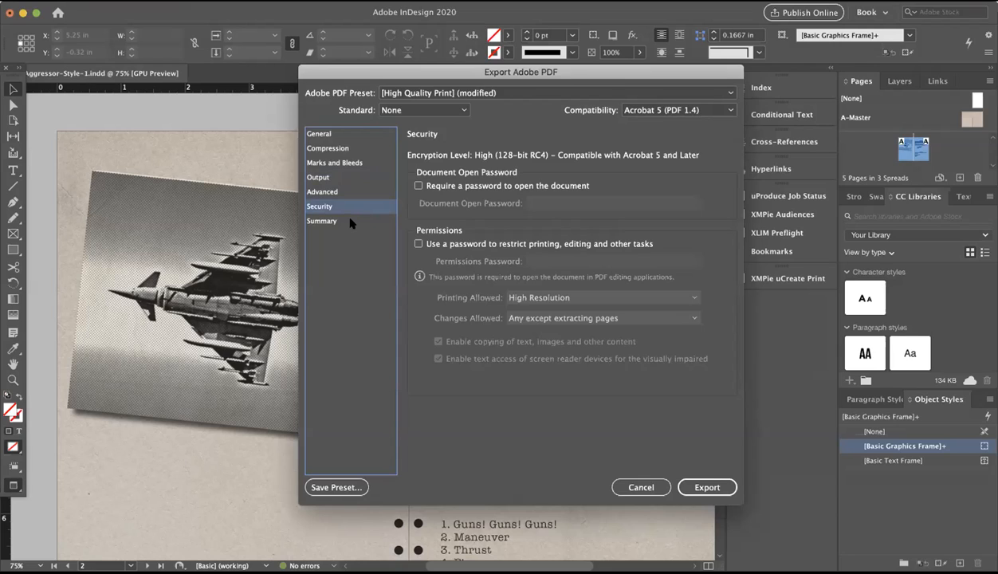
pyautogui.click(350, 222)
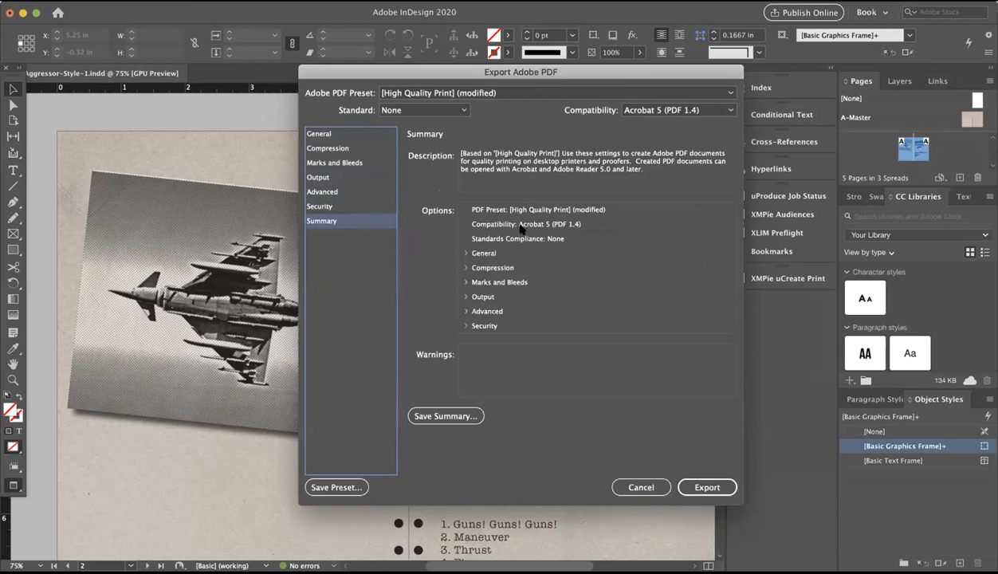
pyautogui.click(467, 254)
pyautogui.click(467, 254)
pyautogui.click(465, 268)
pyautogui.click(465, 253)
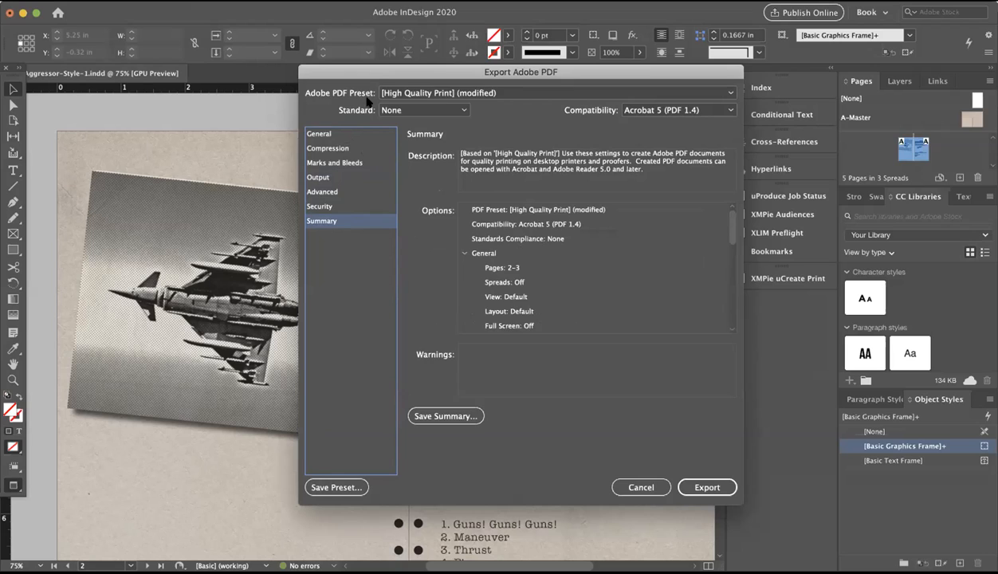
# Set the PDF export to all pages, exported as individual pages, and reapply the unmodified [High Quality Print] preset
pyautogui.click(336, 132)
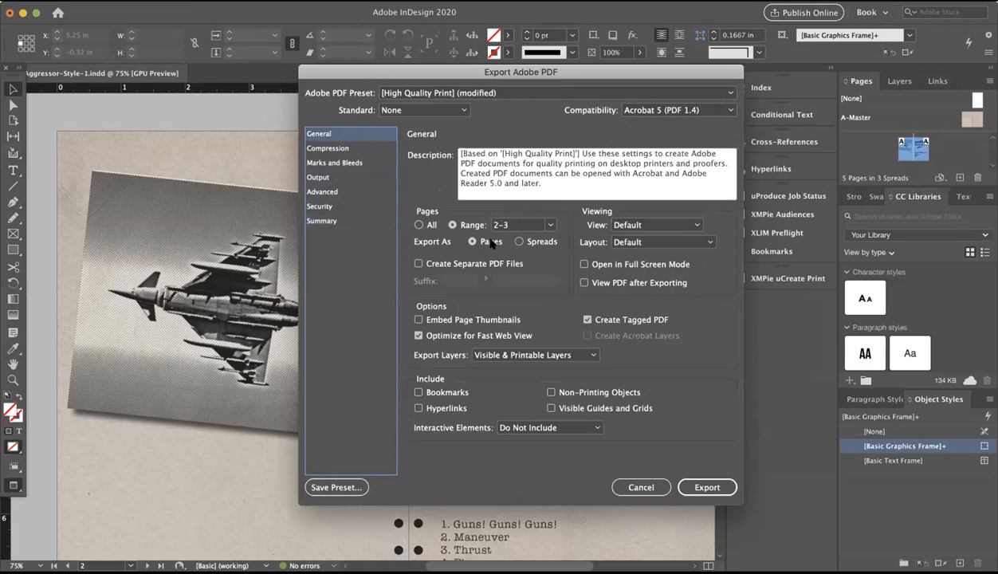
pyautogui.click(417, 225)
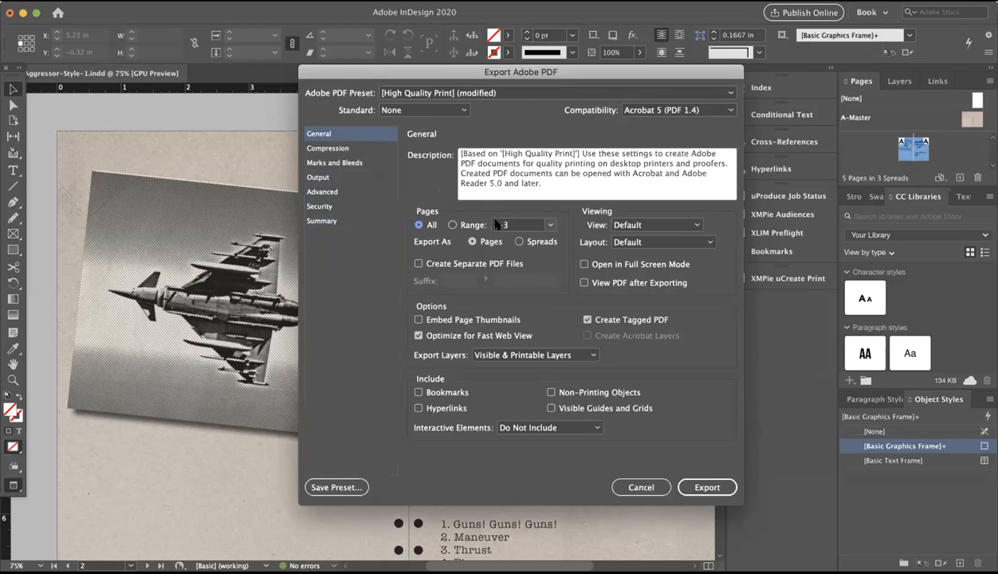
pyautogui.click(522, 241)
pyautogui.click(470, 241)
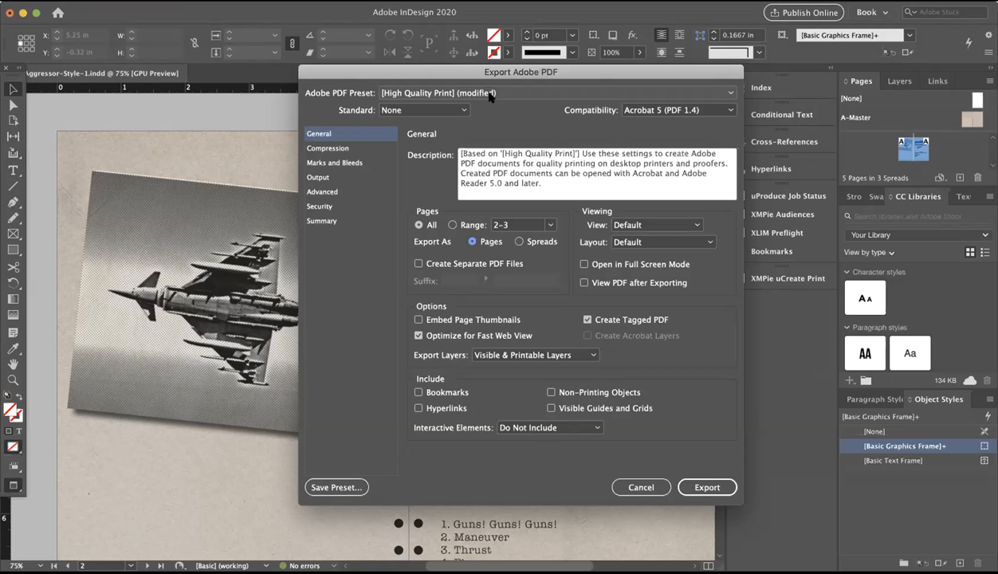
pyautogui.click(489, 93)
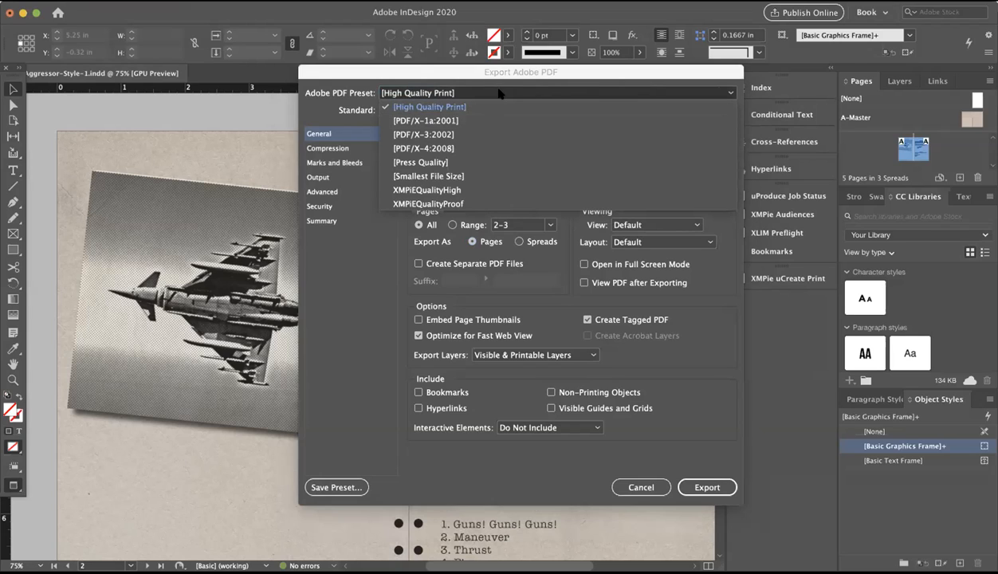
pyautogui.click(499, 93)
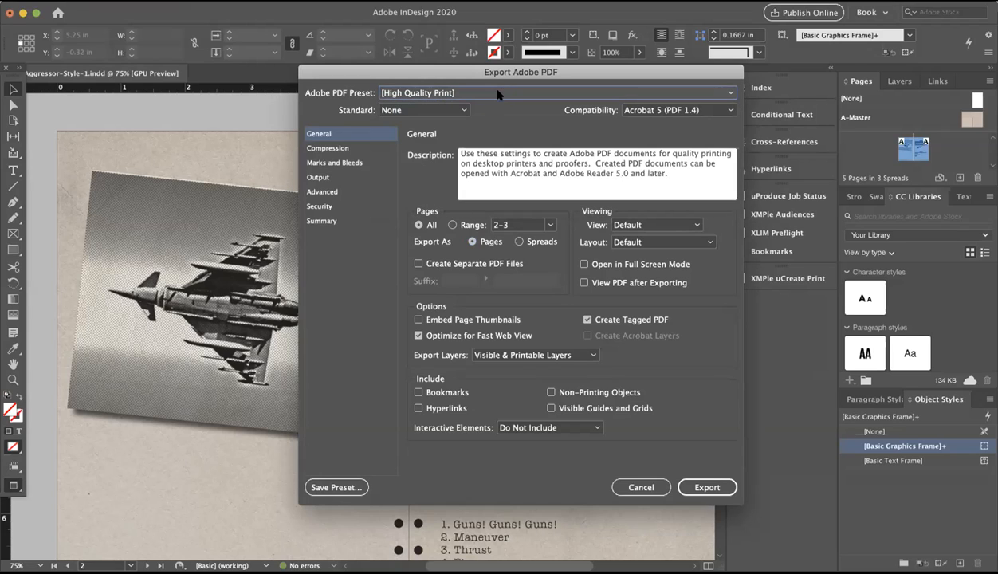
# Examine the available Adobe PDF presets and PDF standards, keeping [High Quality Print] with the standard at None
pyautogui.click(494, 94)
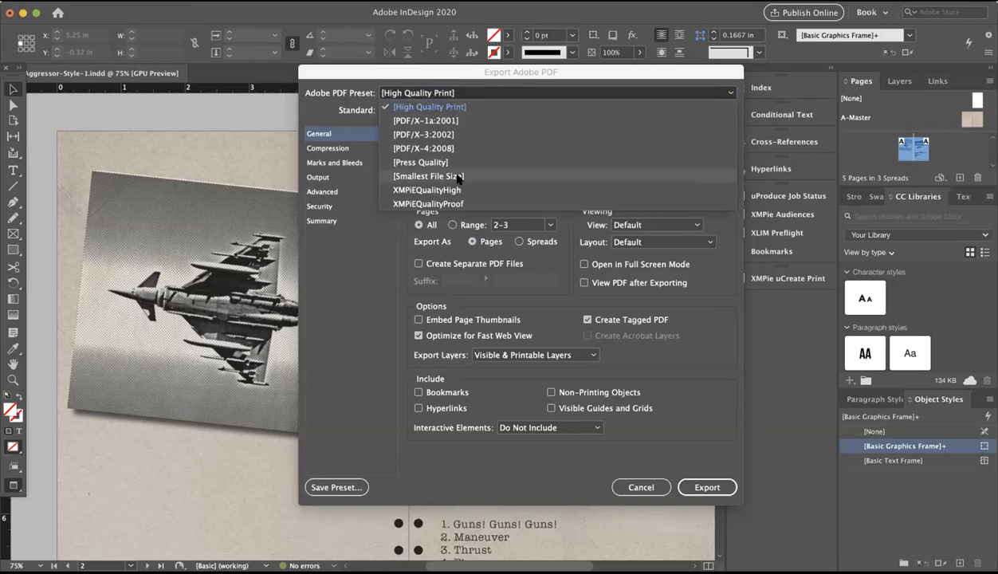
pyautogui.click(564, 266)
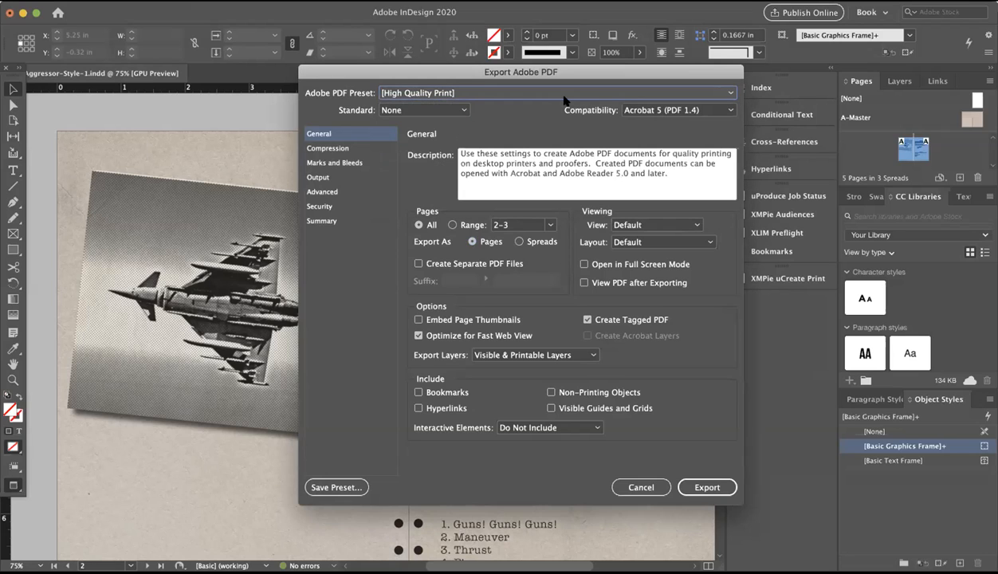
pyautogui.click(440, 110)
pyautogui.click(440, 110)
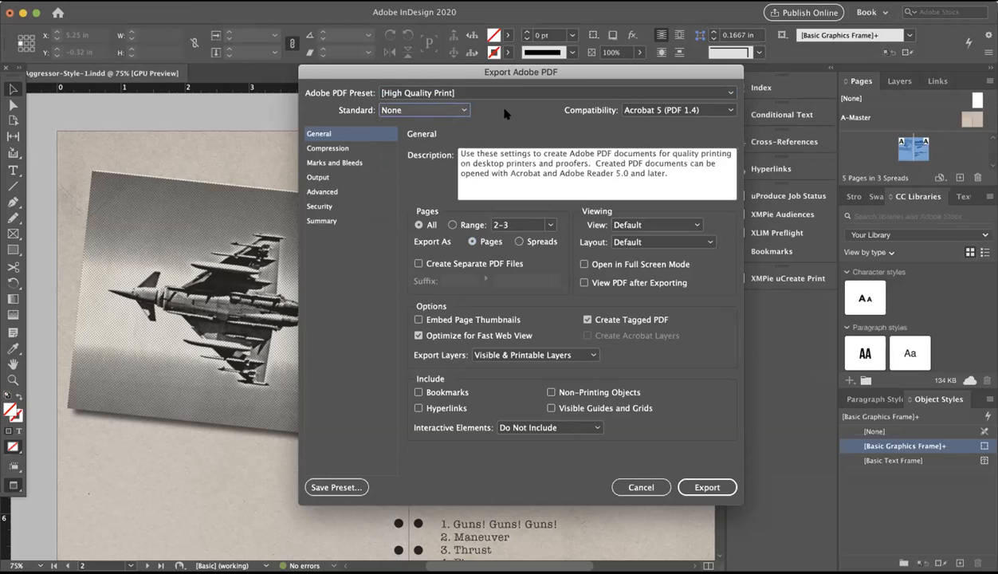
pyautogui.click(729, 93)
pyautogui.click(540, 445)
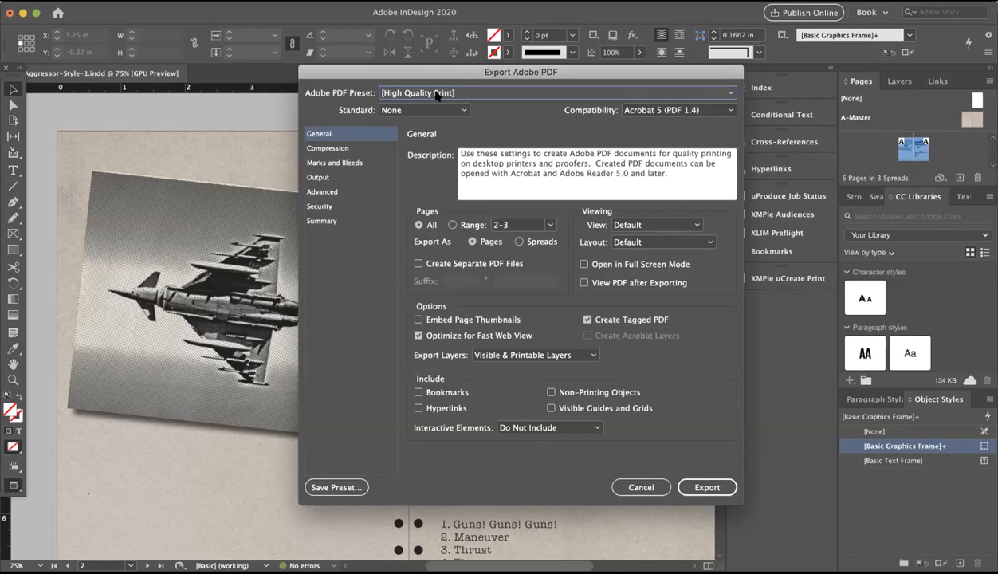
# Check the image compression settings, and include crop marks and the document bleed settings in the PDF export
pyautogui.click(334, 147)
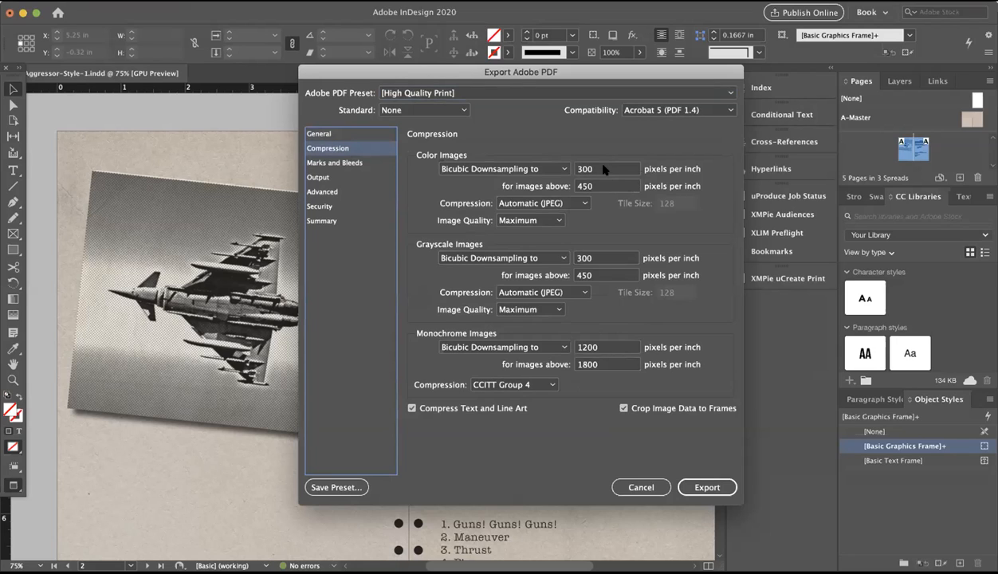
pyautogui.click(335, 162)
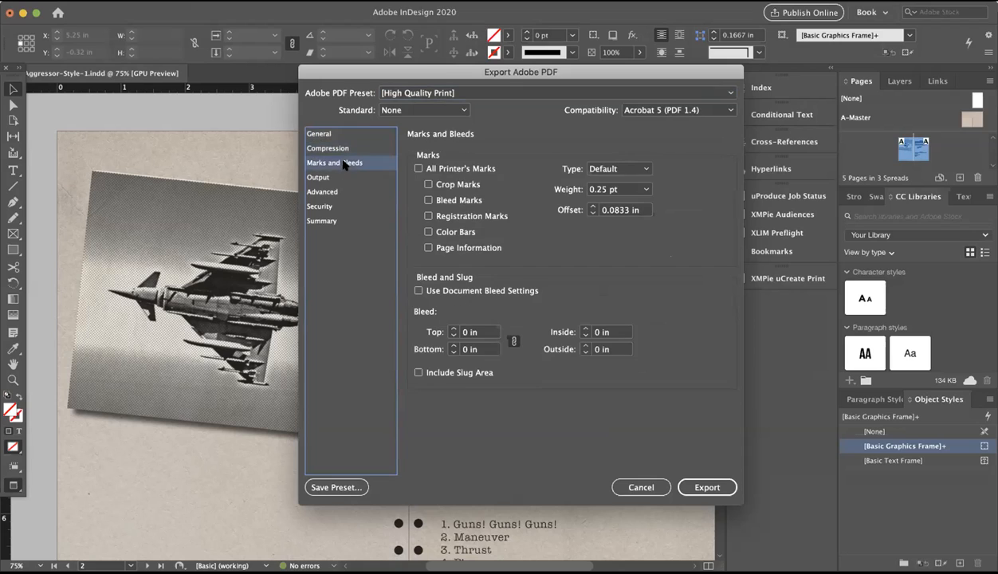
pyautogui.click(434, 184)
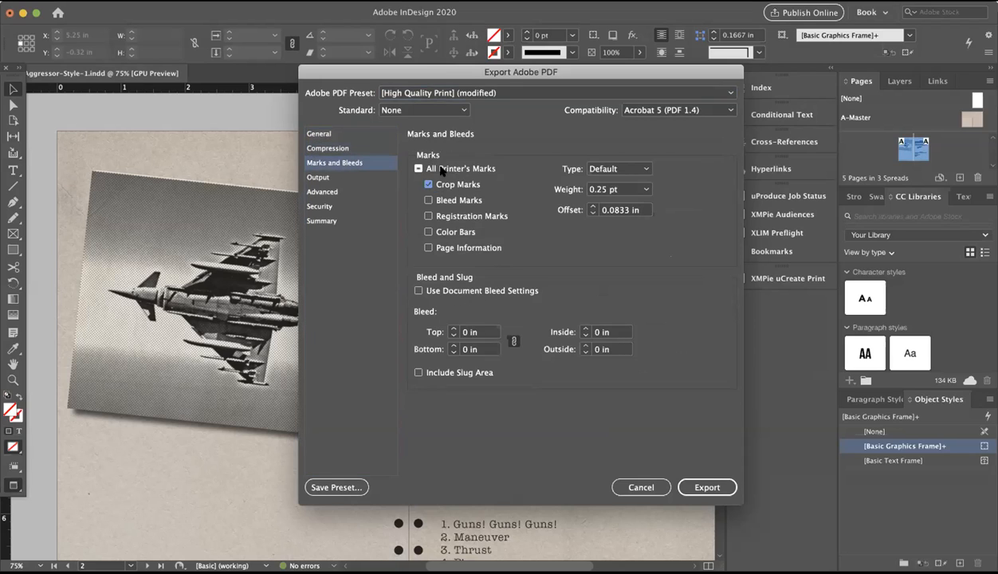
pyautogui.click(429, 289)
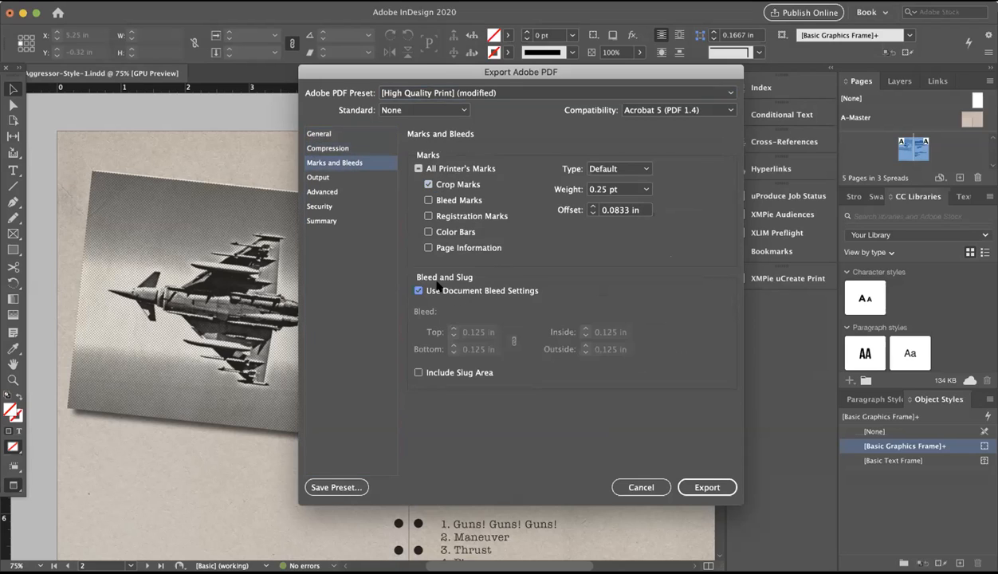
# Review the output, advanced, security and summary settings, and export the booklet PDF
pyautogui.click(334, 177)
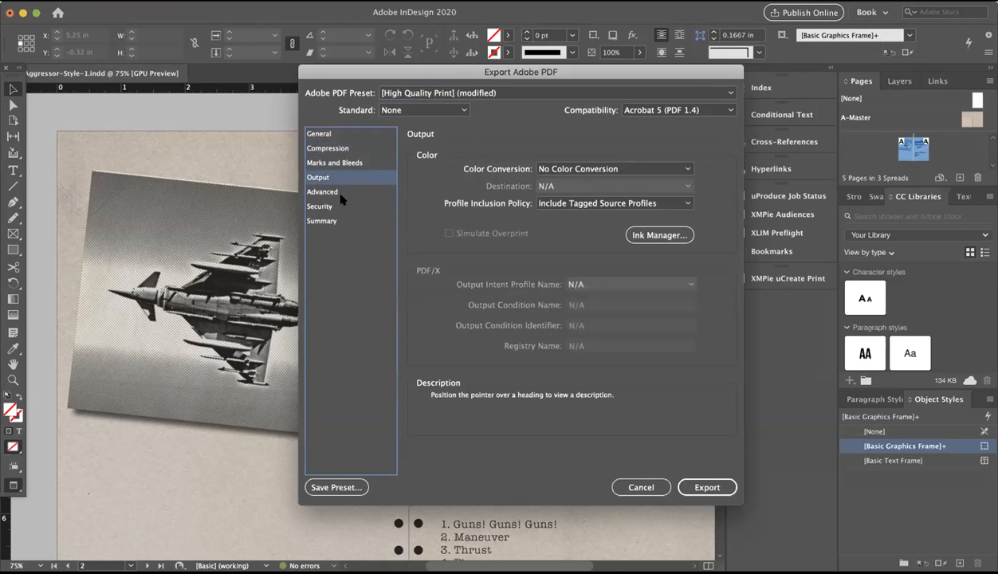
pyautogui.click(343, 194)
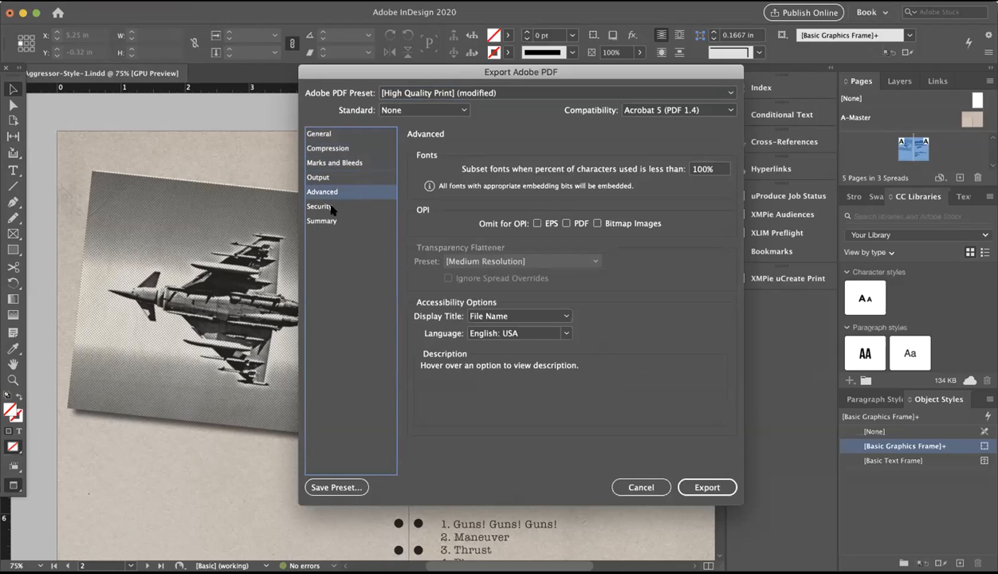
pyautogui.click(332, 209)
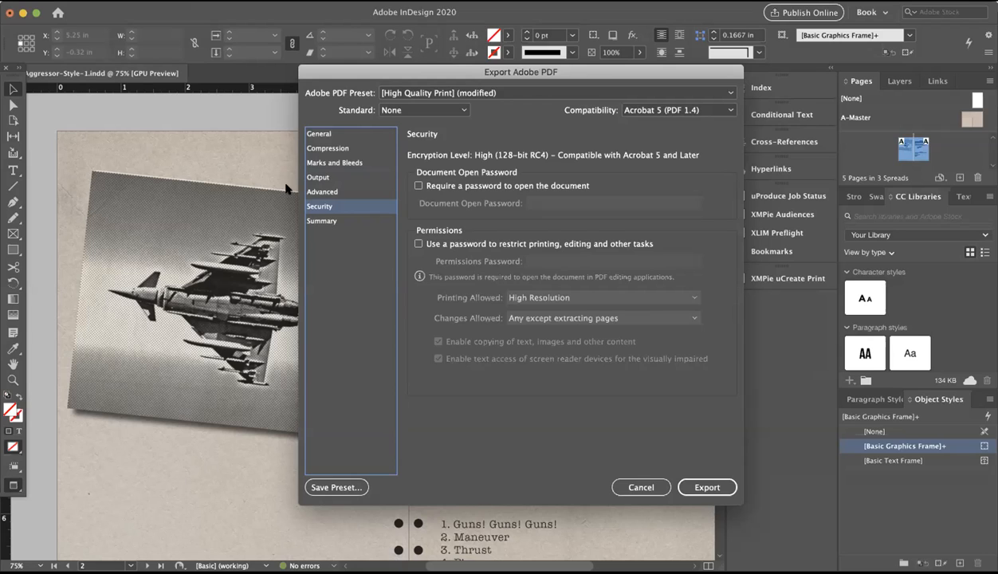
pyautogui.click(335, 225)
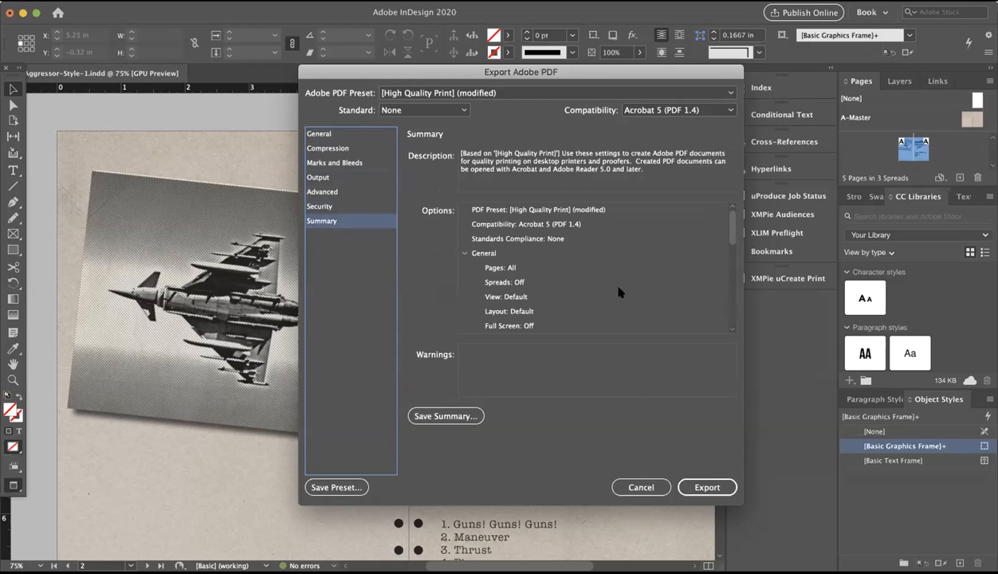
pyautogui.click(705, 487)
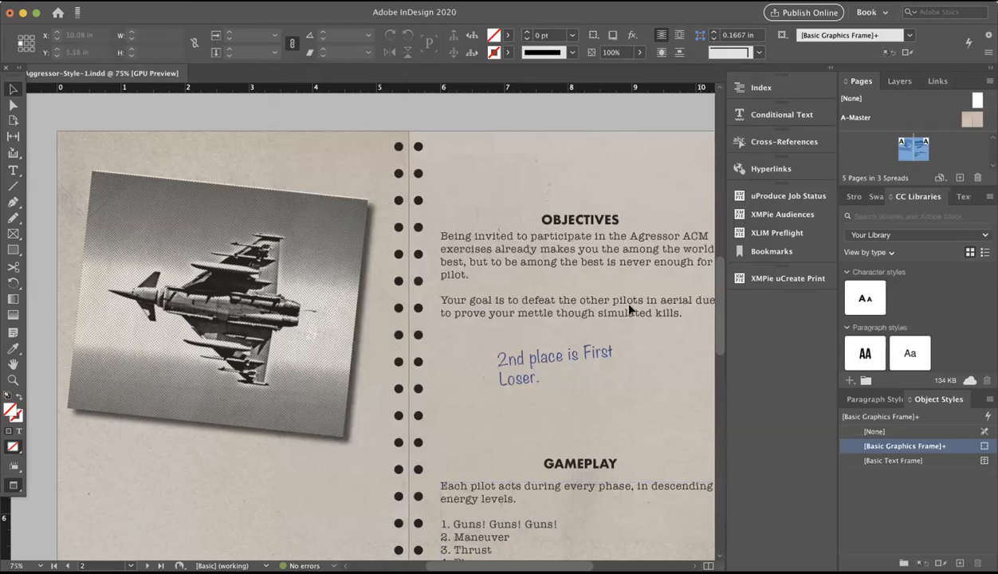